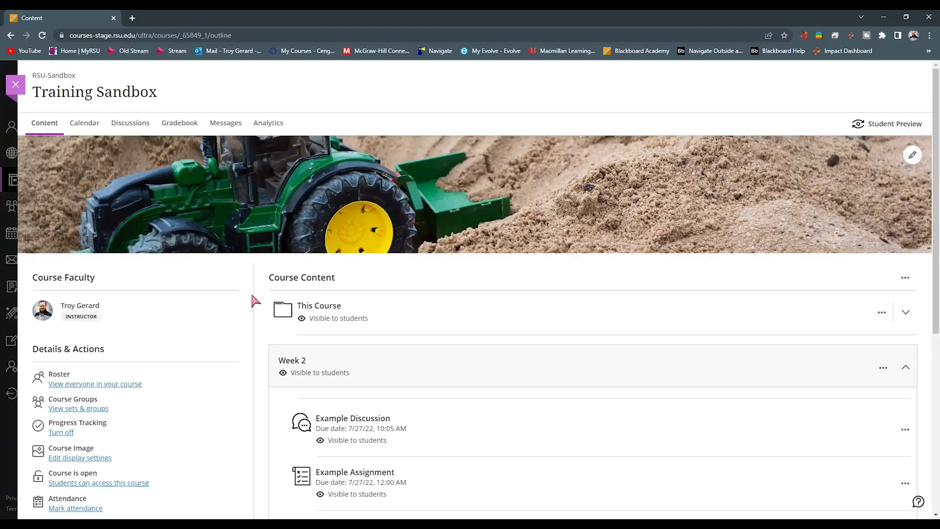
Scroll the Training Sandbox Content page down to Question Banks under Details & Actions
scroll(257, 300, down, 3)
scroll(257, 300, down, 2)
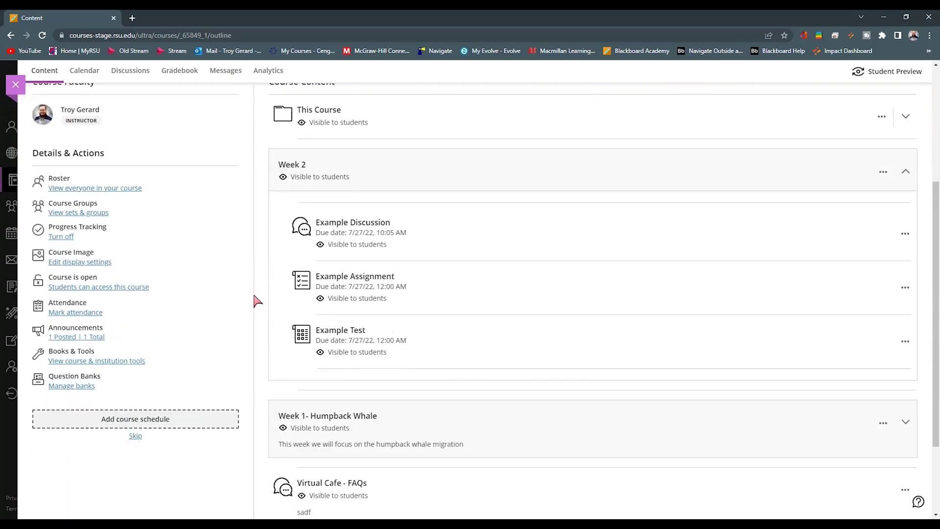
Open Manage banks and bring up the New / Import from file options for question banks
click(72, 387)
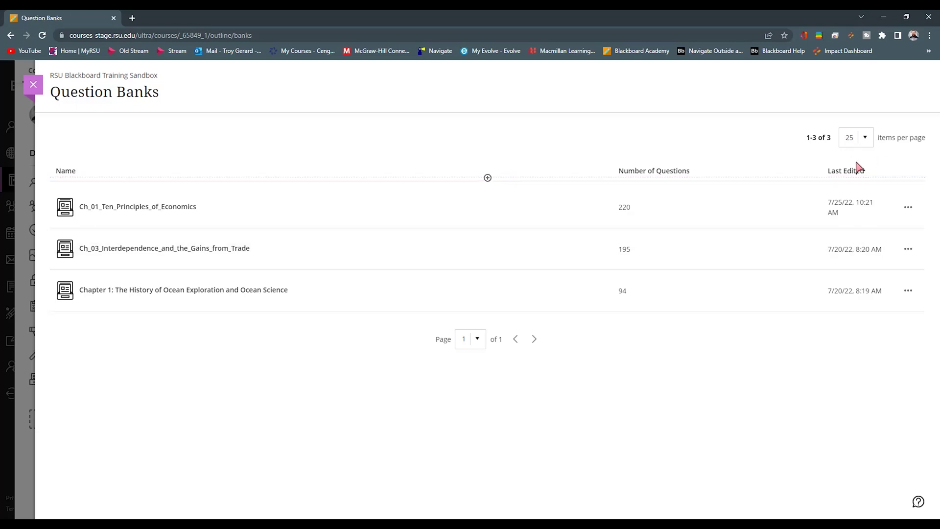
click(488, 178)
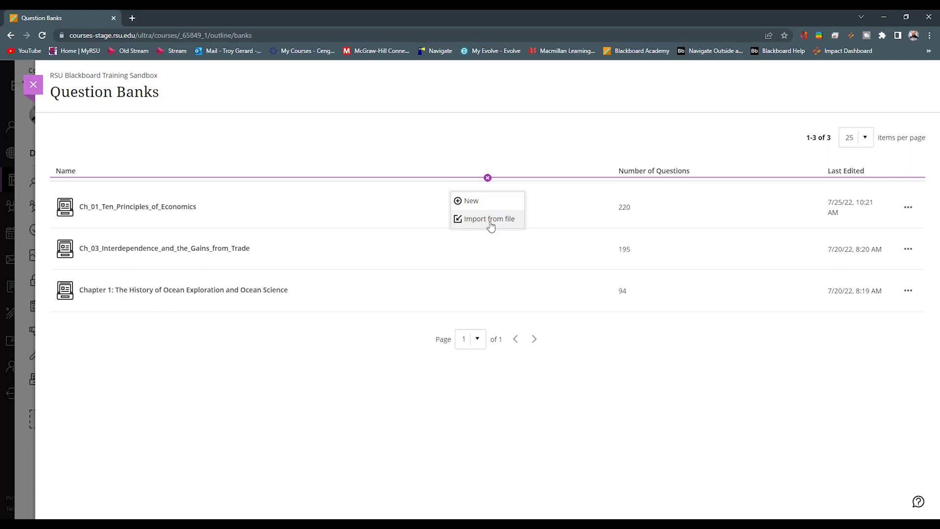
Import Chapter_3.zip from the Downloads folder as a question bank
click(489, 219)
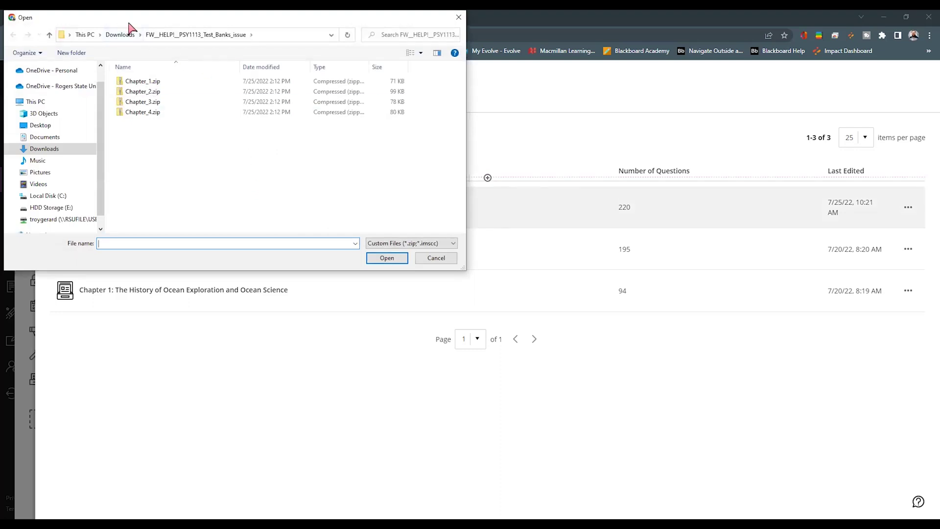
click(186, 126)
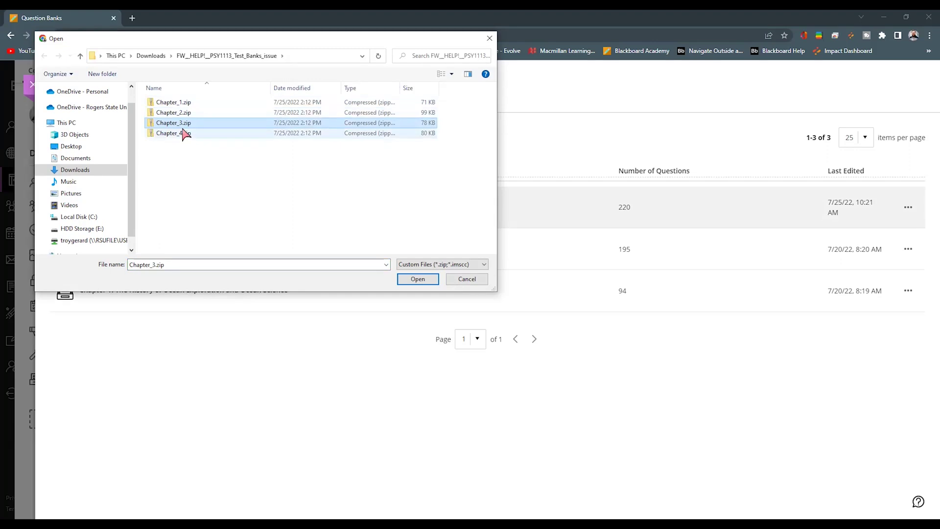
click(417, 279)
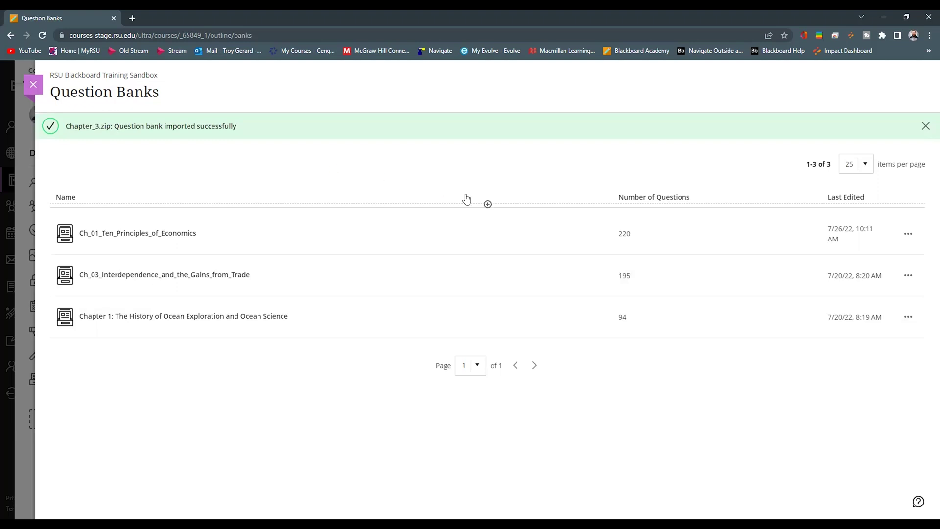
Create a new question bank titled 'Question Bank Ch1' and start a True/False question in it
click(487, 203)
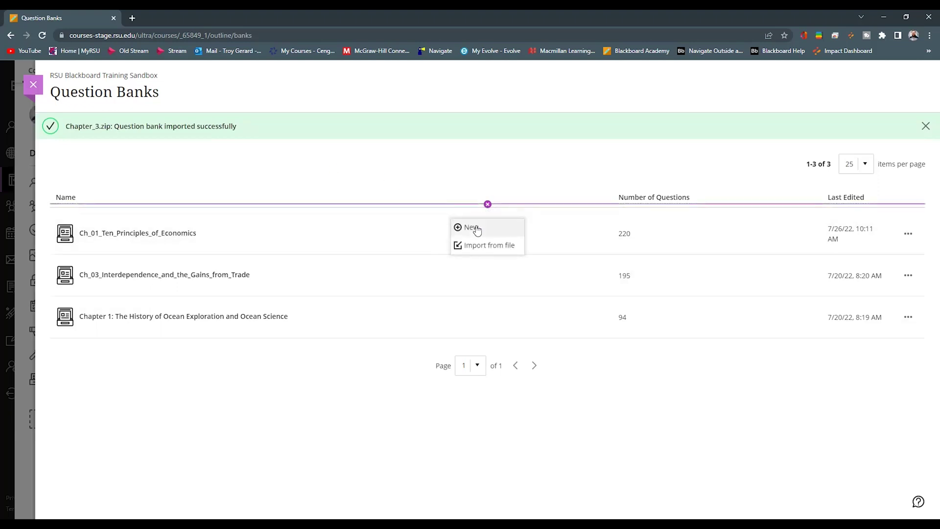
click(471, 227)
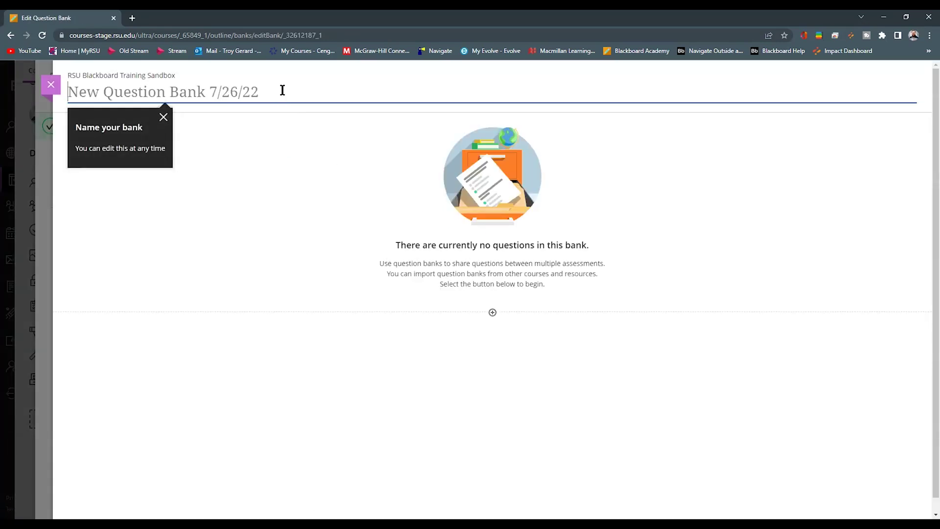
text(Qu)
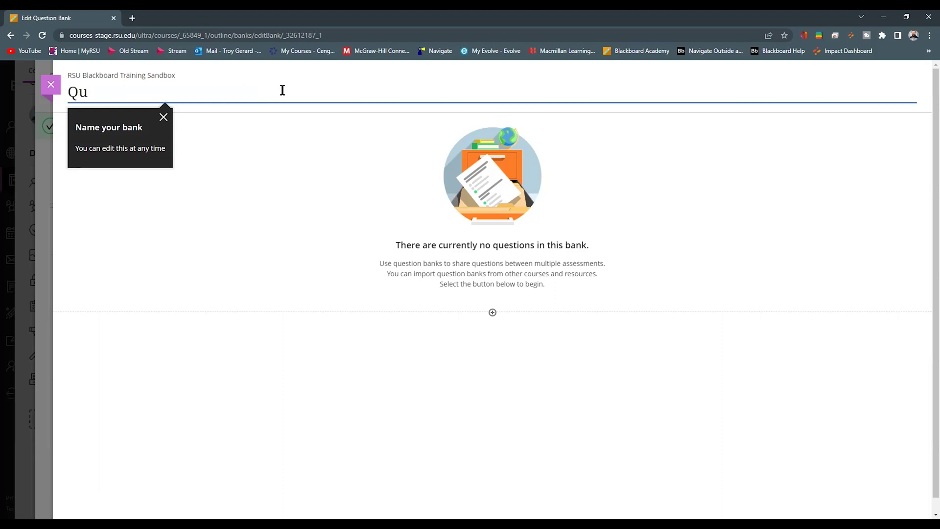
text(estion Bank)
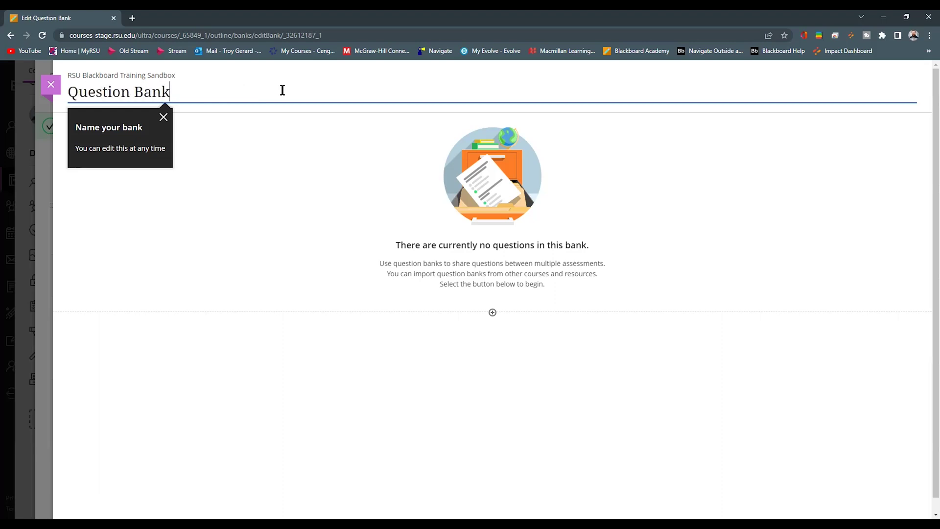
text( C1)
key(Left)
text(Ch)
click(316, 136)
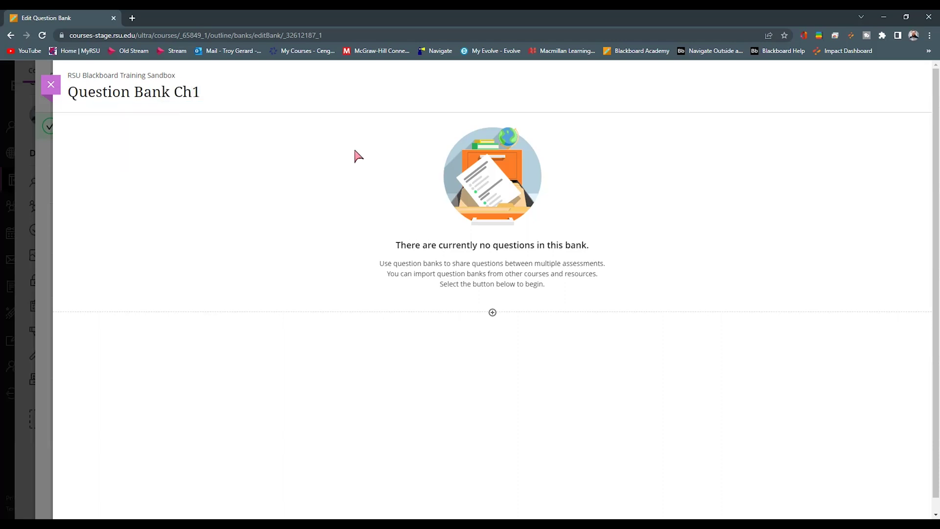
click(492, 313)
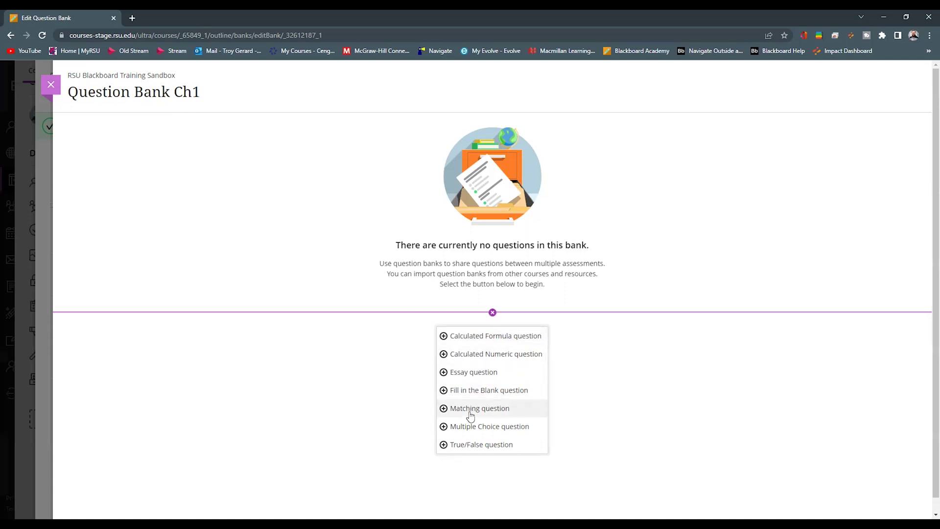
click(472, 444)
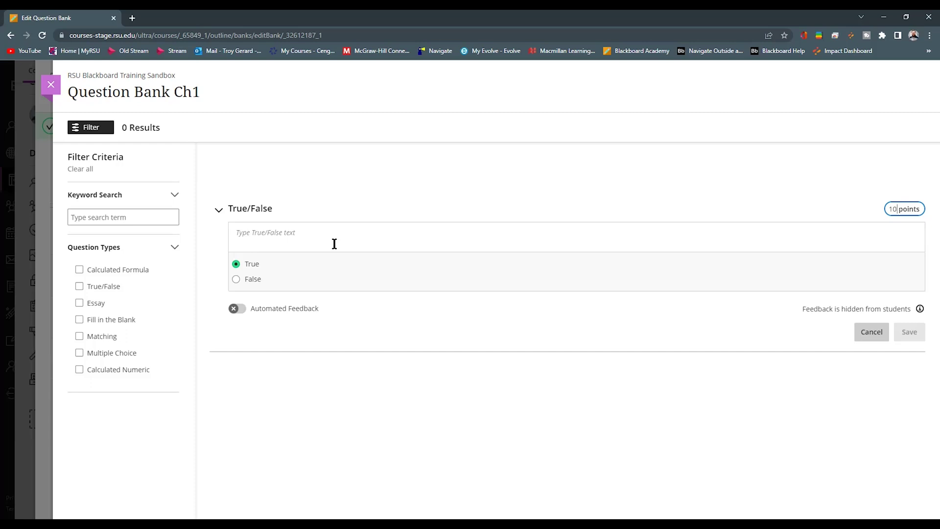
Enter the True/False question text 'Are we having fun in Ultra' and check its 10-point value
click(120, 370)
click(312, 234)
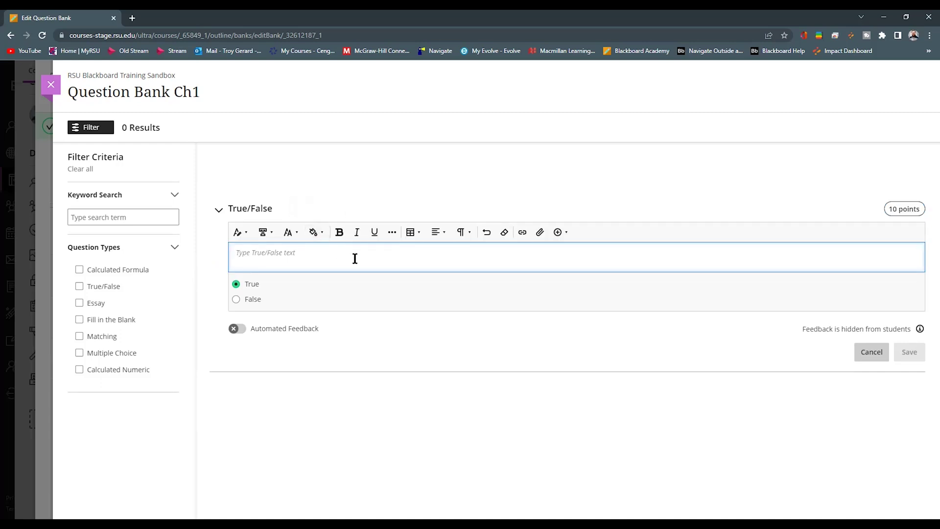
text(Are we )
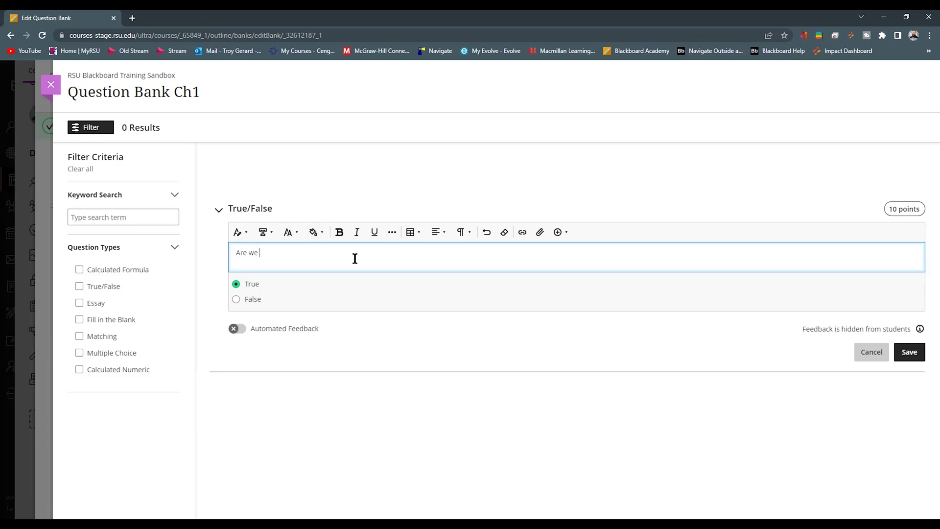
text(having fun in Ultra?)
click(893, 212)
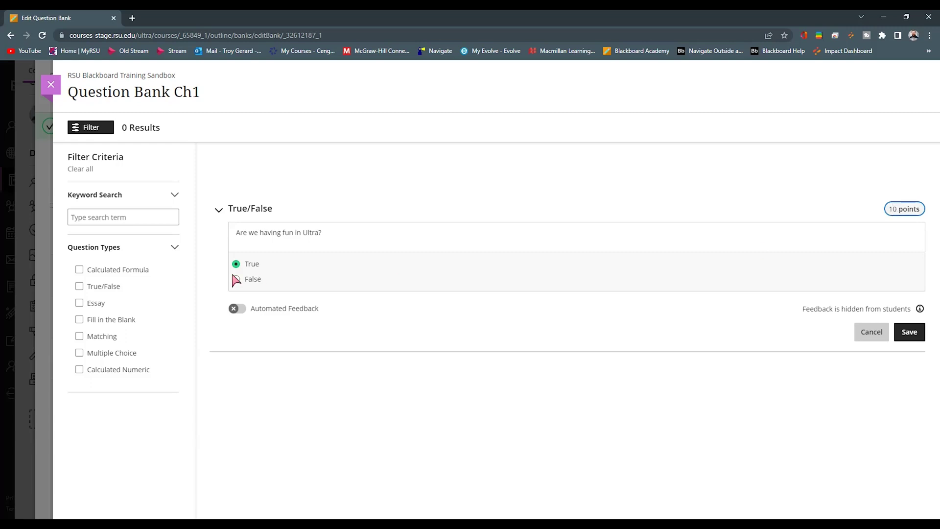
Review the Insert content options, then add a blank first line above the question text
click(378, 240)
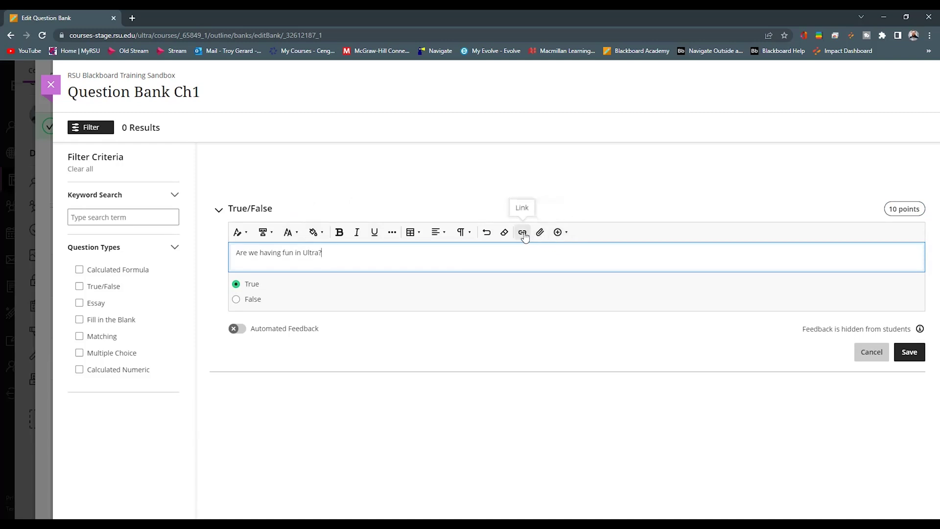
click(567, 234)
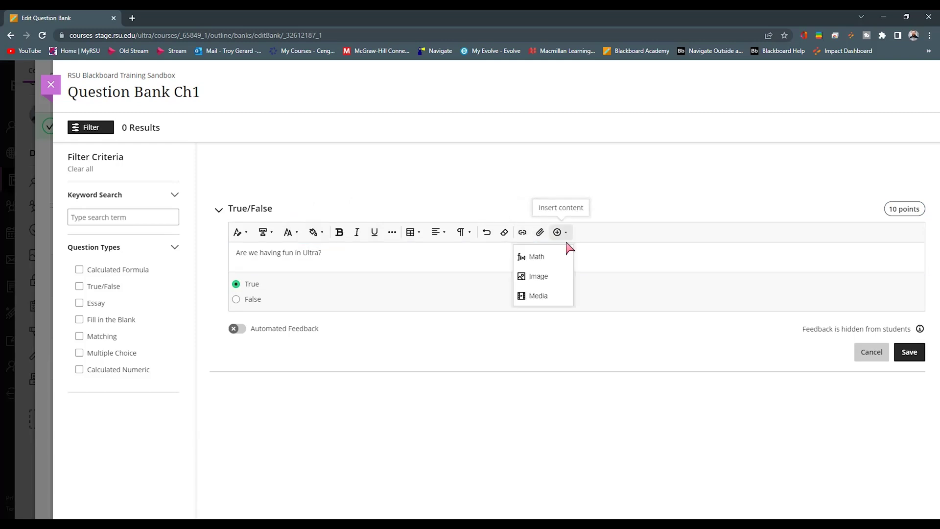
click(571, 200)
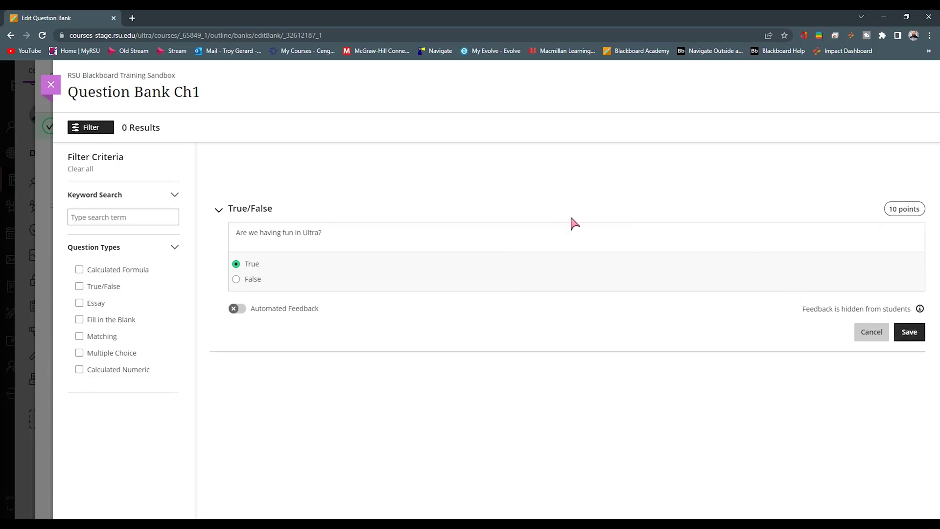
click(569, 235)
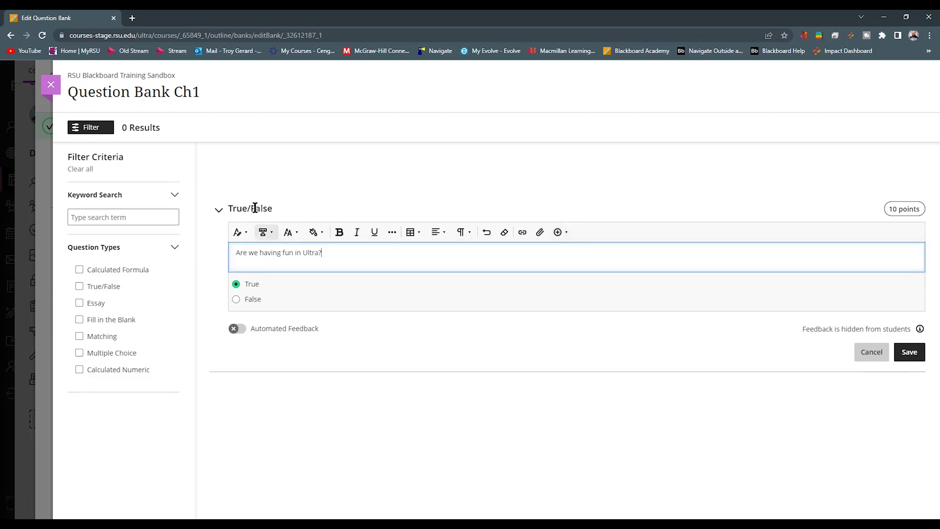
click(237, 253)
key(Return)
key(Up)
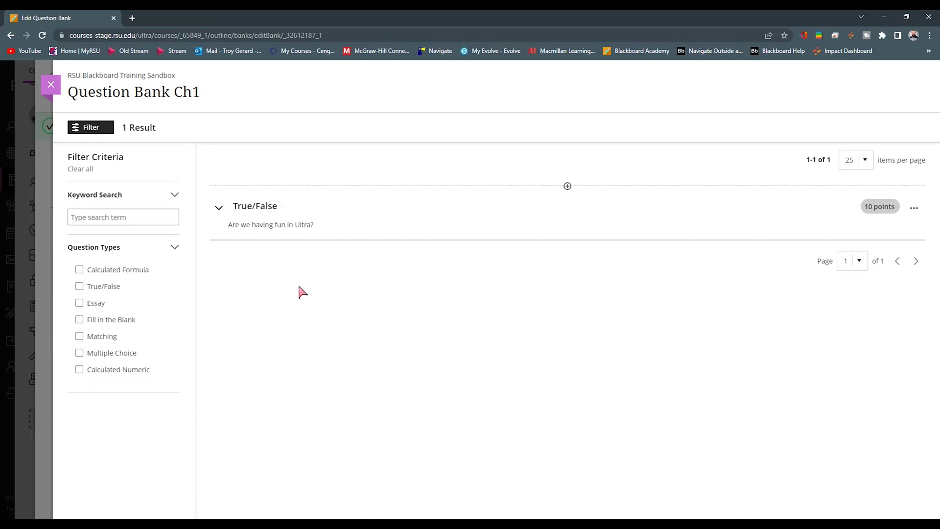
Bring up the question-type menu for the next question in Question Bank Ch1
click(567, 186)
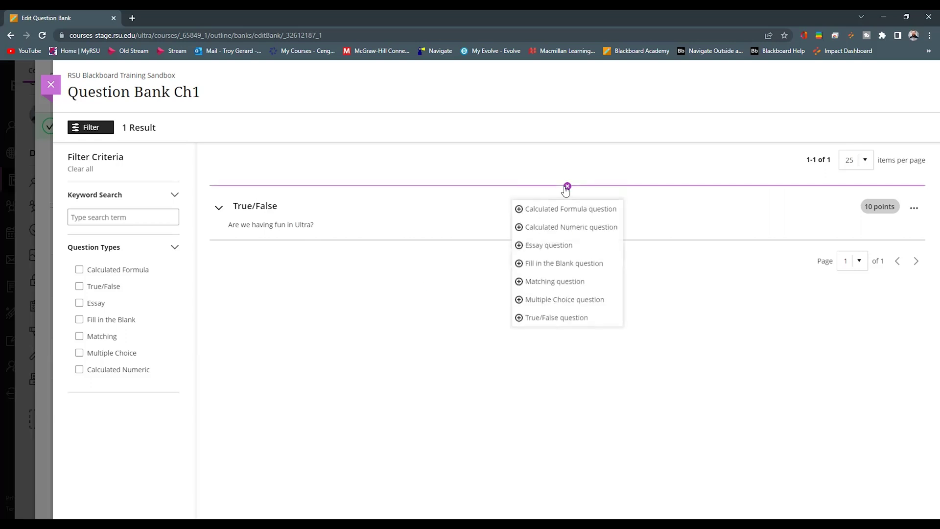
Add and save an Essay question with the text 'dklahk ;' to Question Bank Ch1
click(549, 246)
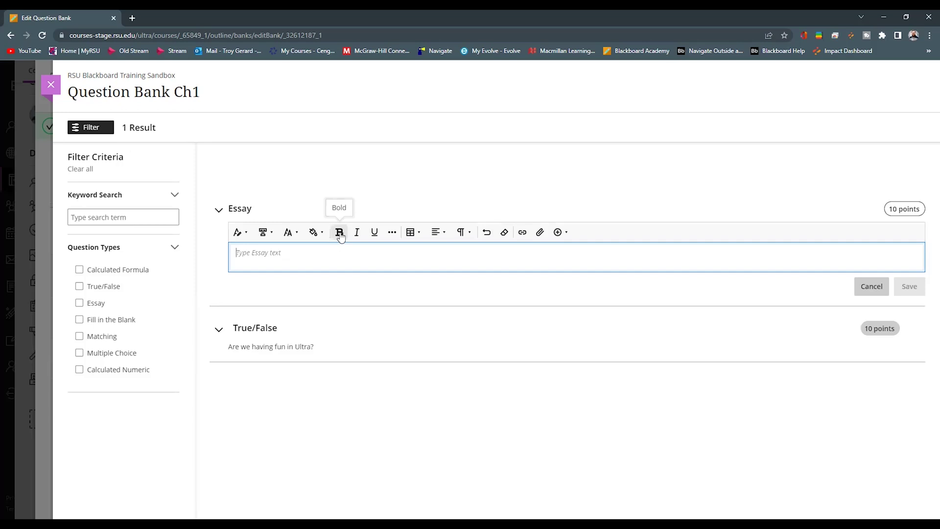
text(dklahk ;da)
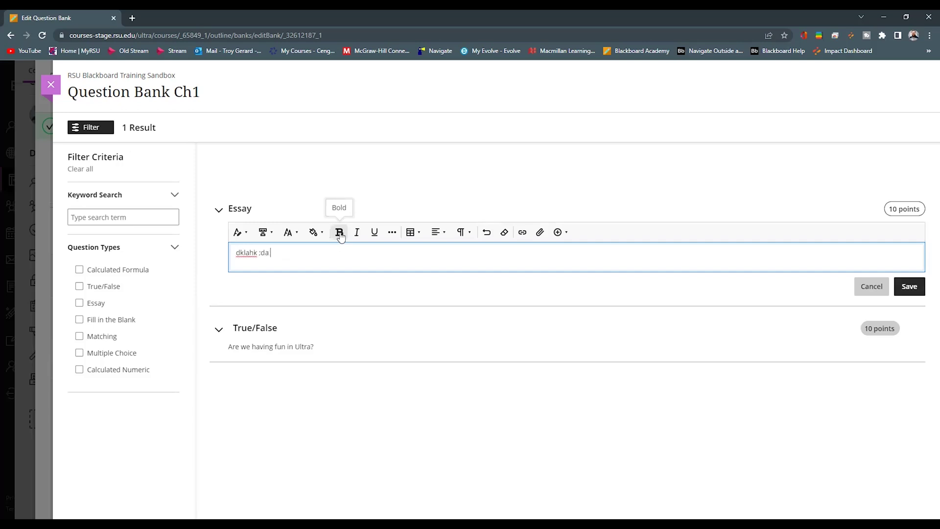
click(892, 208)
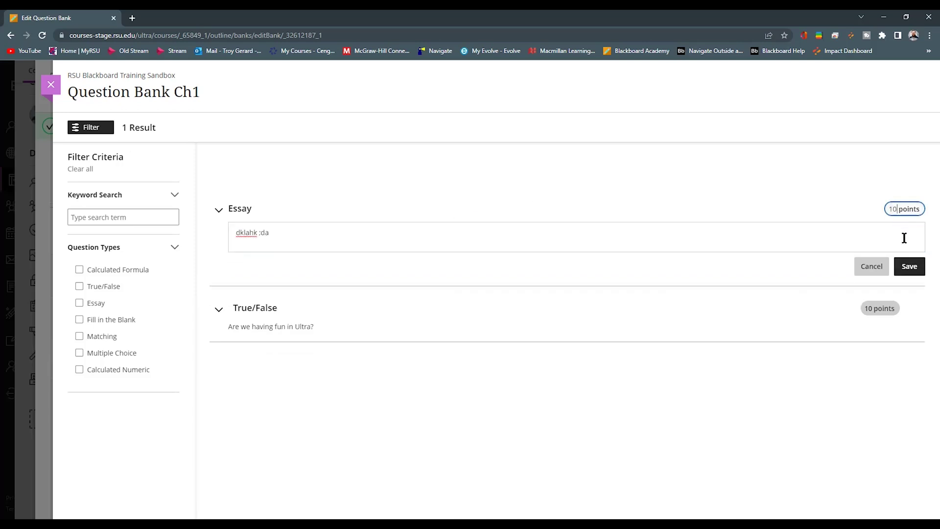
click(910, 269)
Start a Matching question, then close Question Bank Ch1 back to the Question Banks list
click(567, 186)
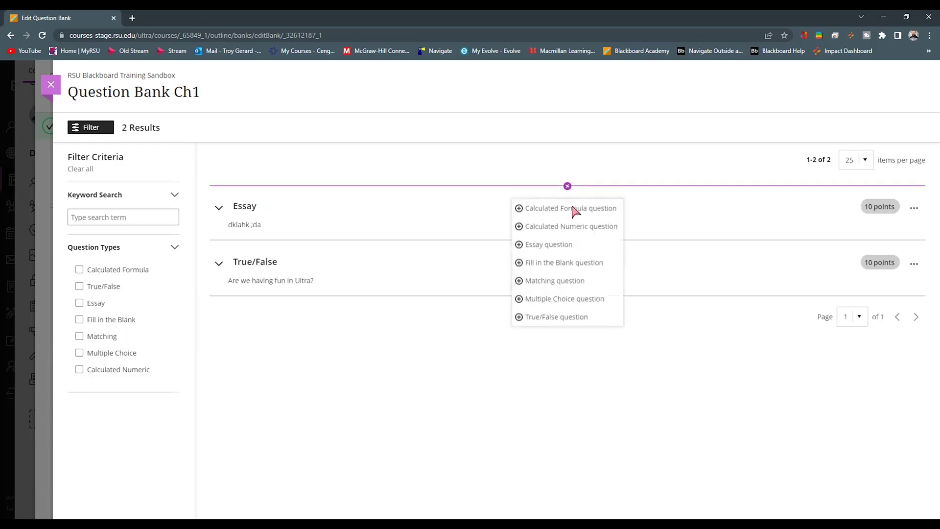
click(575, 281)
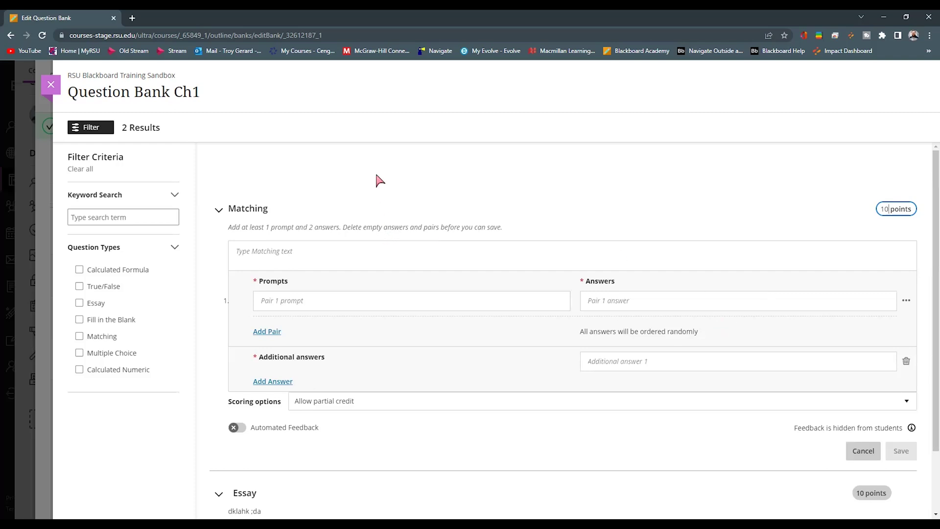
click(51, 85)
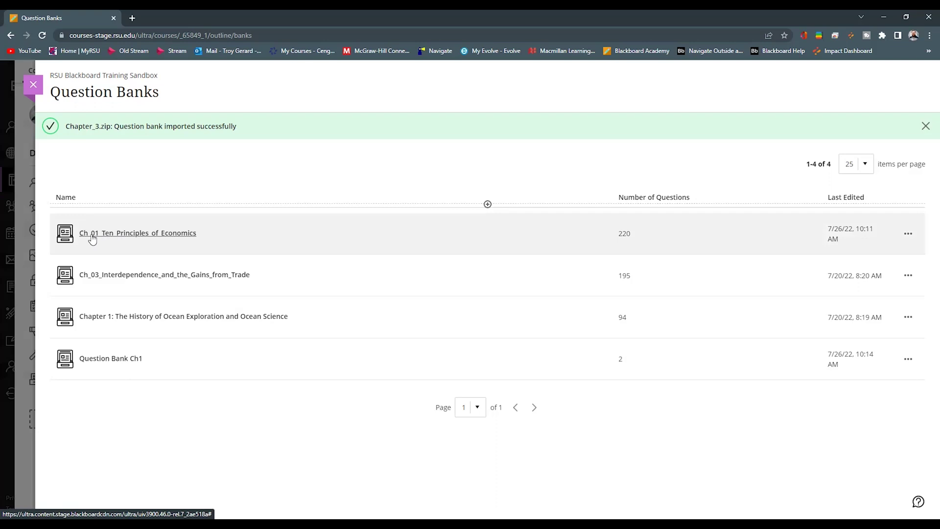
Open the Ch_01_Ten_Principles_of_Economics bank and start editing its first question
click(153, 237)
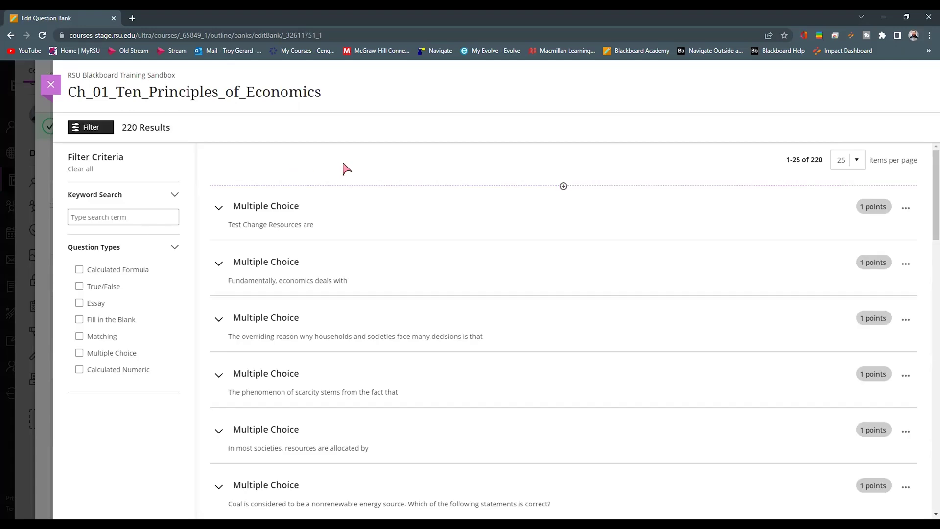
scroll(220, 245, down, 1)
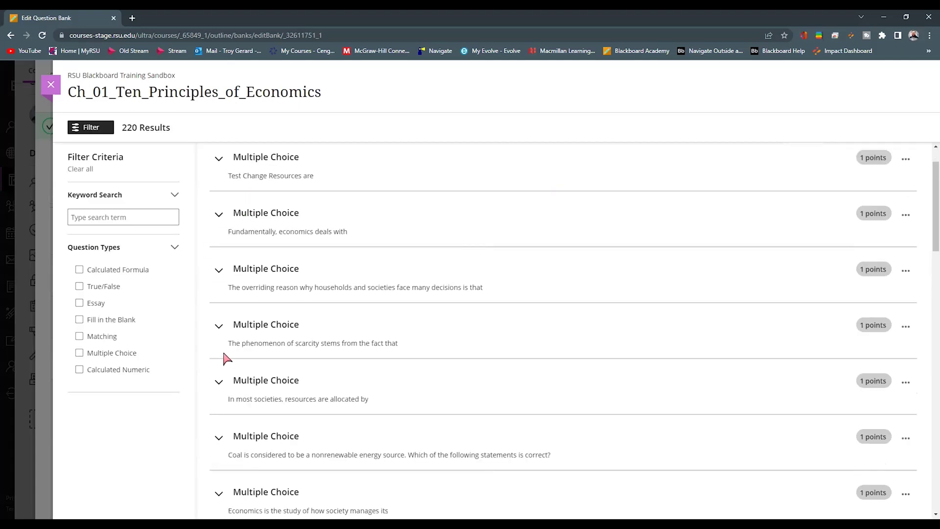
scroll(228, 359, up, 1)
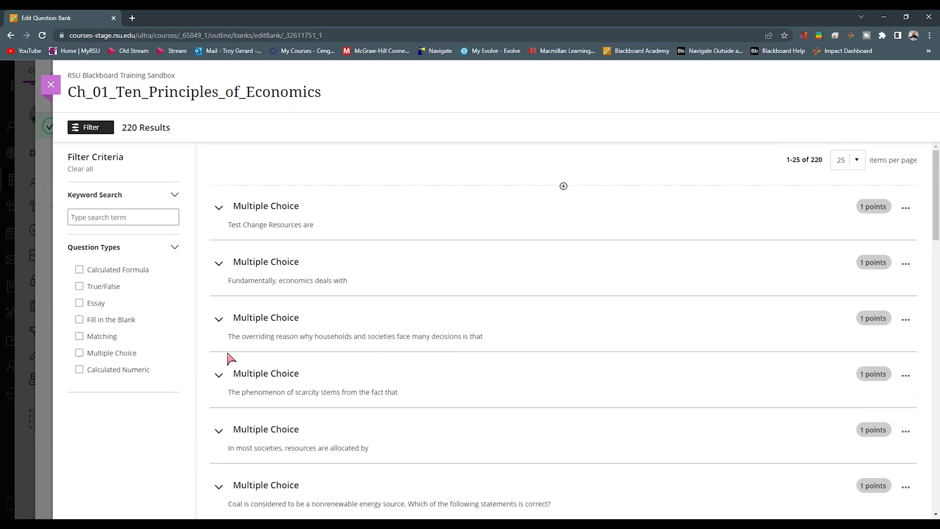
click(905, 209)
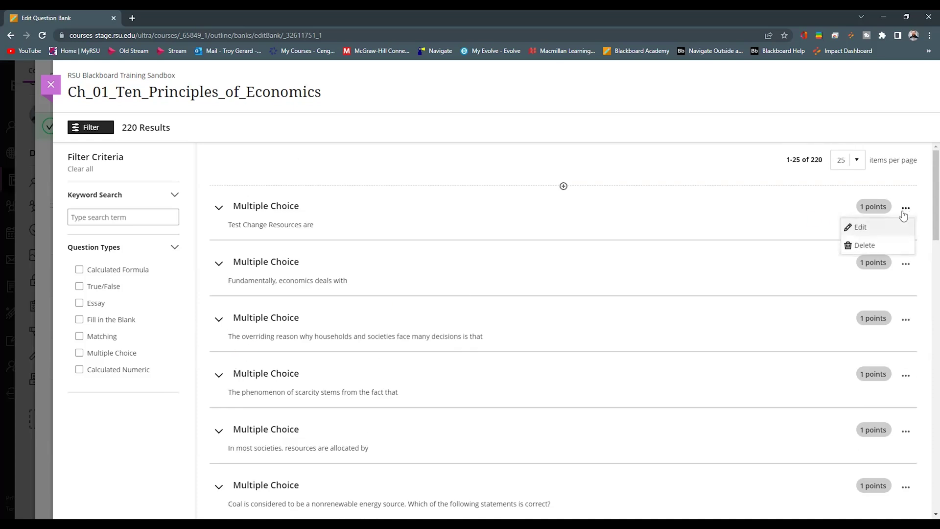
click(861, 230)
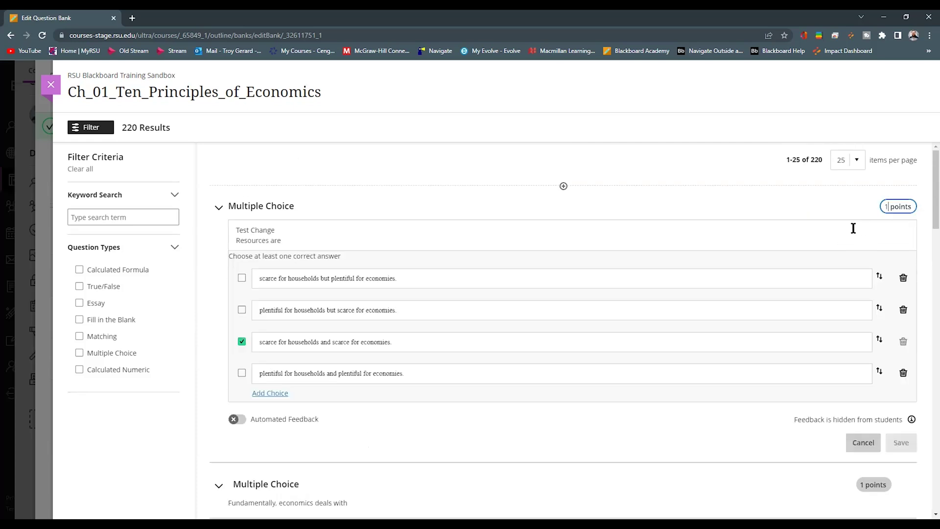
Select and delete the stray 'Test Change' line from the question text
click(295, 231)
drag(296, 250, 255, 250)
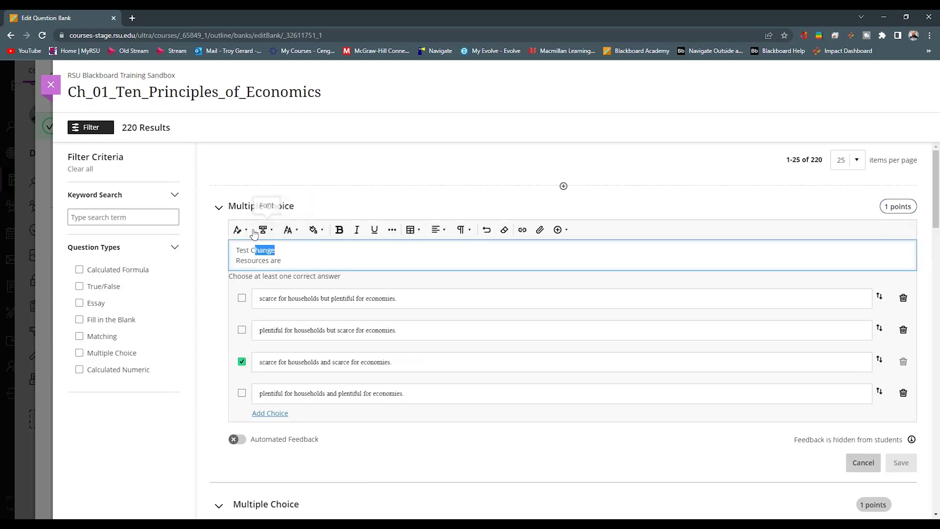
click(297, 248)
drag(275, 249, 236, 250)
key(BackSpace)
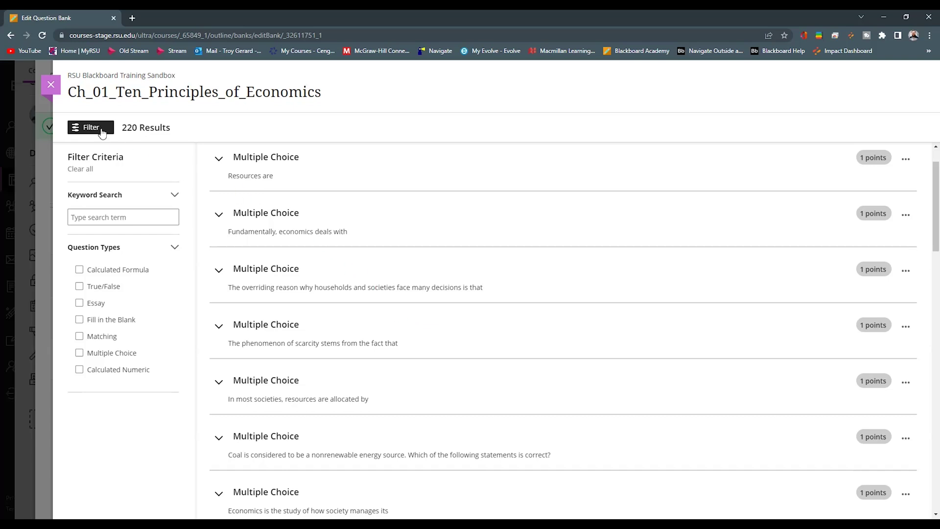
Close the Ch_01 bank and browse the Chapter_03_Cost_Behavior_and_Forecasting bank's questions
click(50, 84)
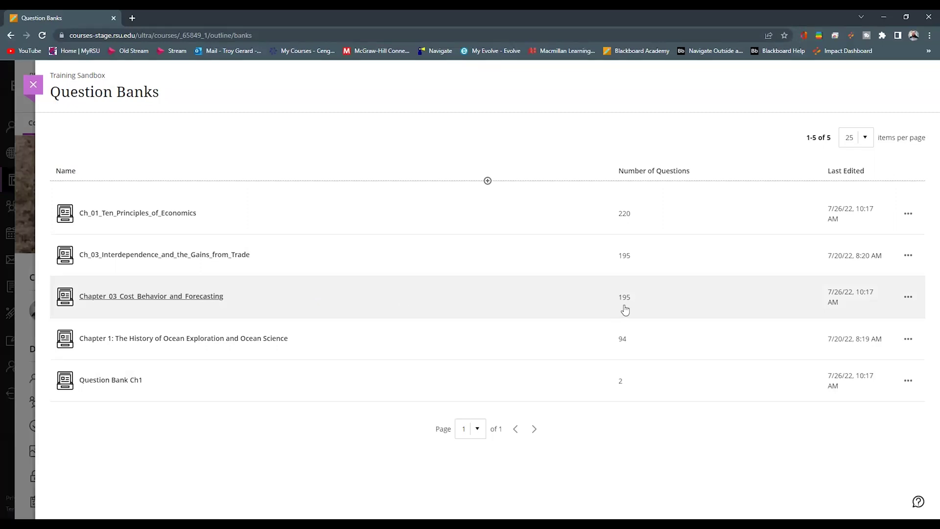
click(178, 296)
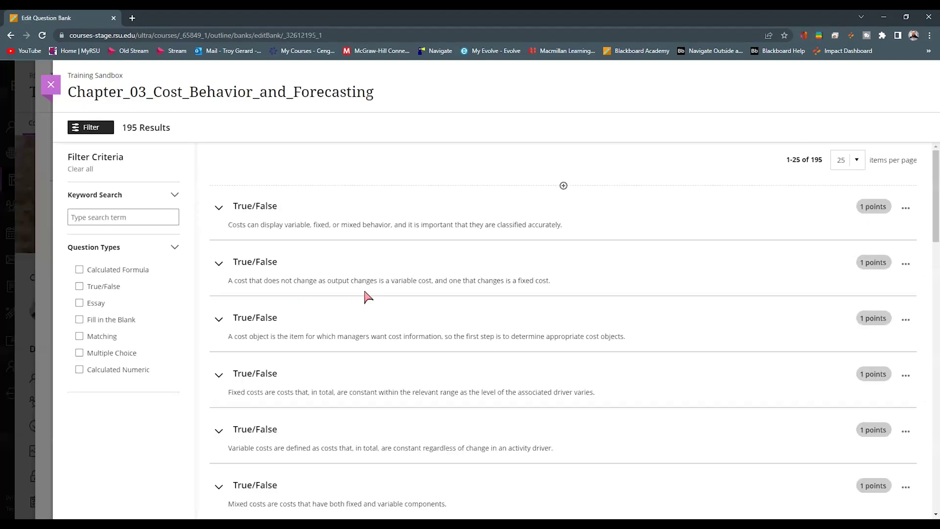
scroll(232, 223, down, 1)
scroll(232, 223, down, 5)
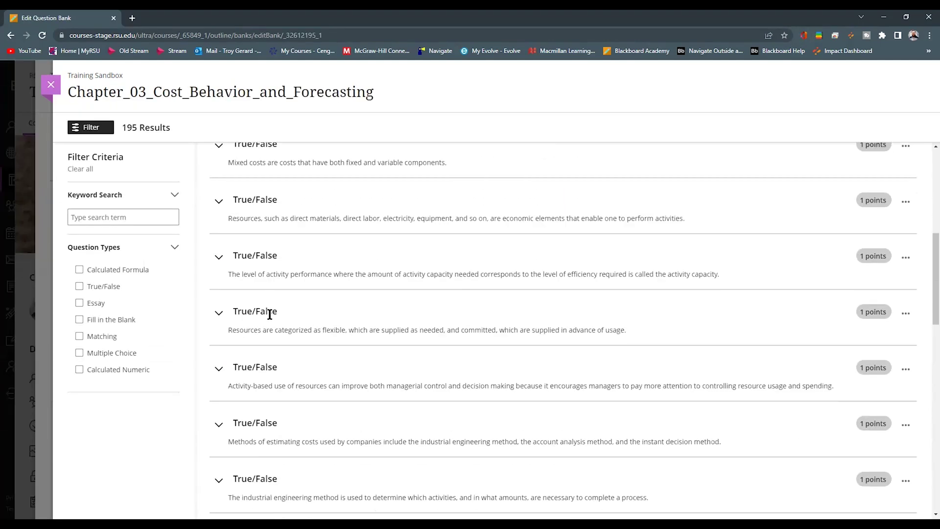
scroll(269, 313, up, 4)
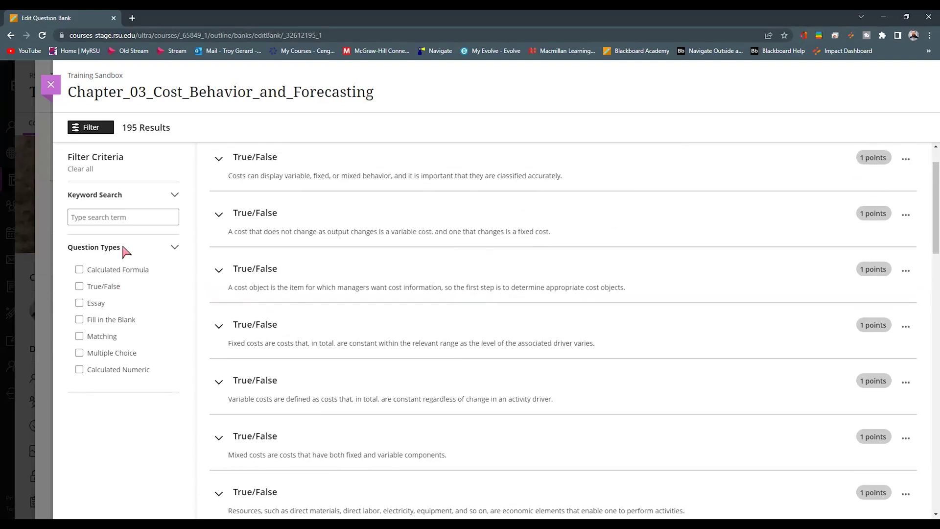
scroll(814, 204, up, 1)
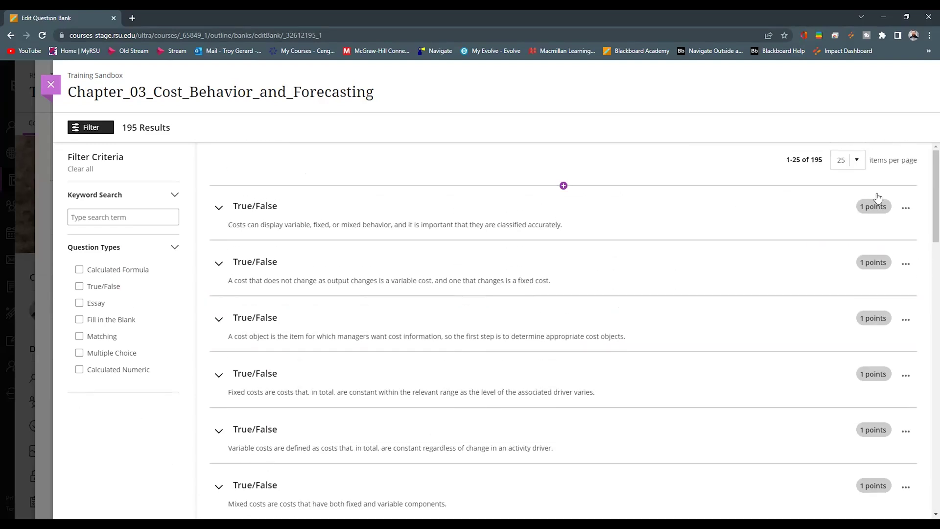
Check the first True/False question's options without changes, then close the Chapter_03 bank
click(906, 208)
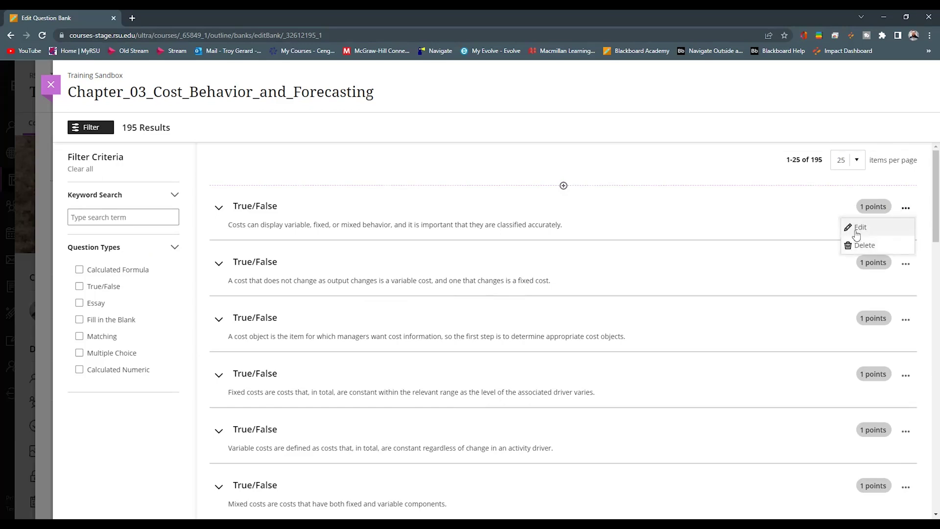
click(603, 167)
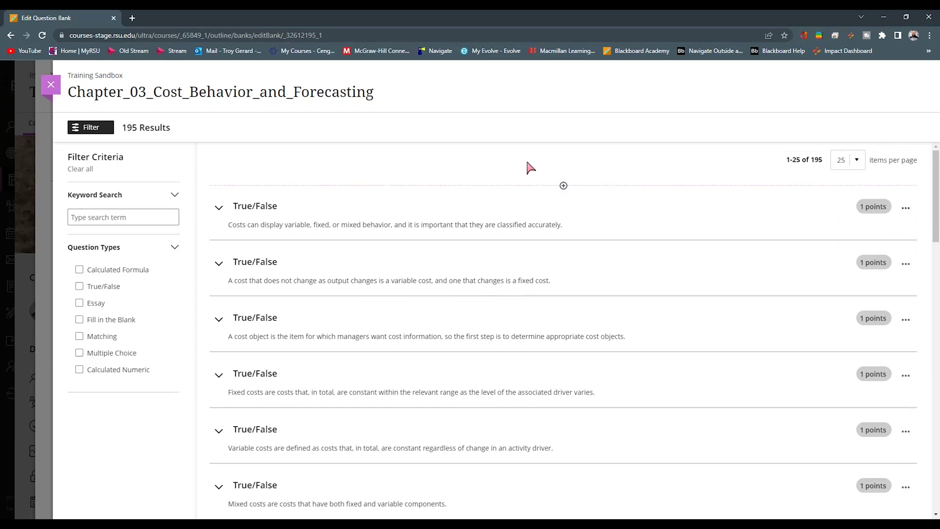
click(51, 85)
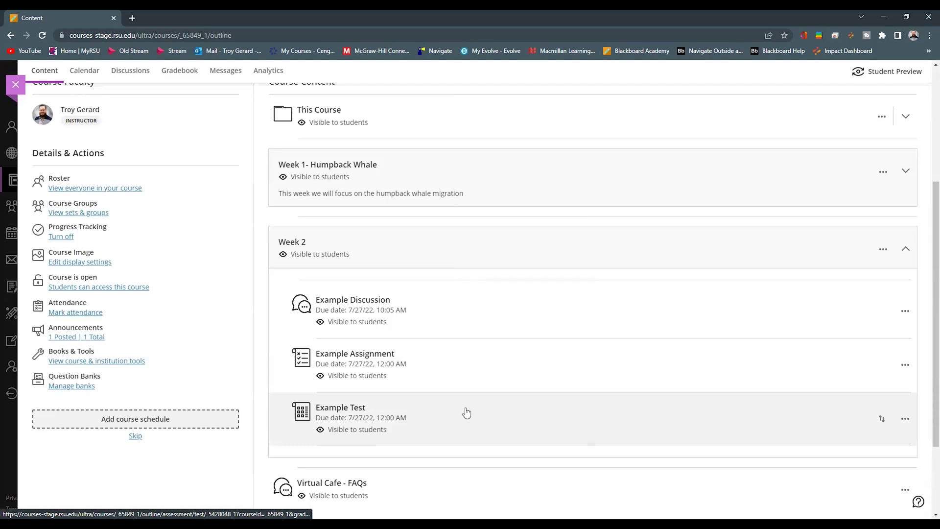
Open the Example Test listed under Week 2 in Course Content
click(345, 416)
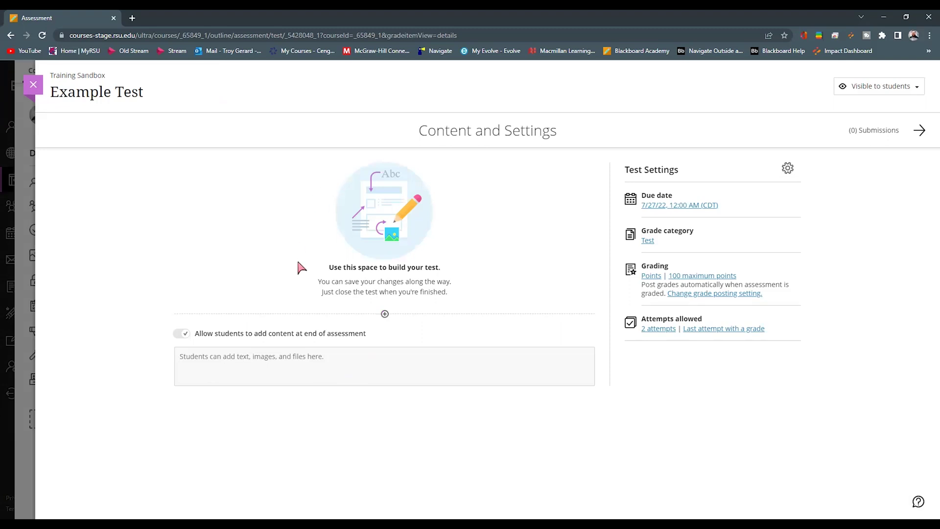
Start a new question pool drawing from the Chapter_03 bank only
click(384, 314)
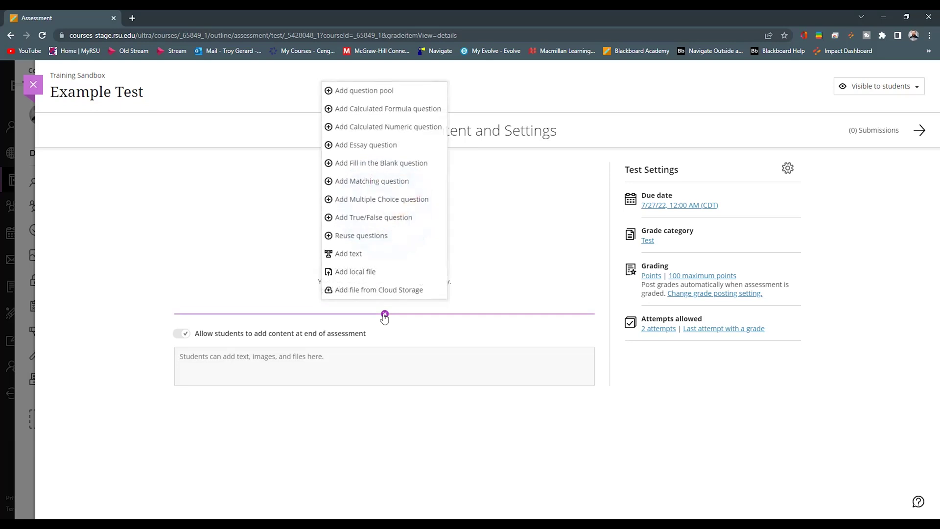
click(402, 94)
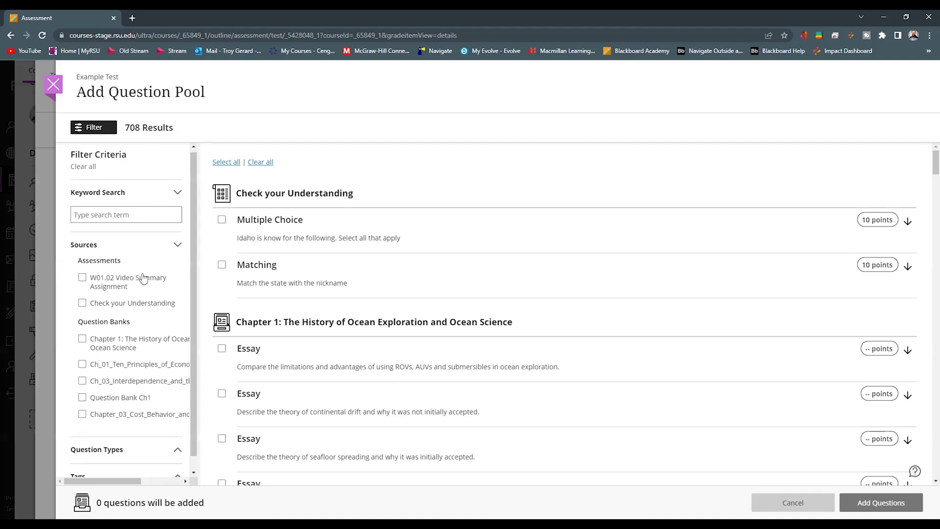
scroll(137, 294, down, 1)
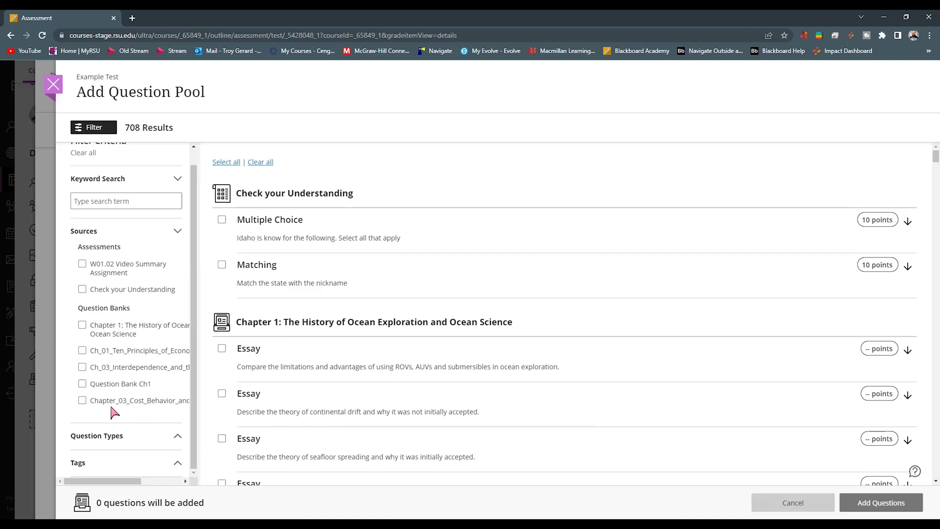
click(158, 401)
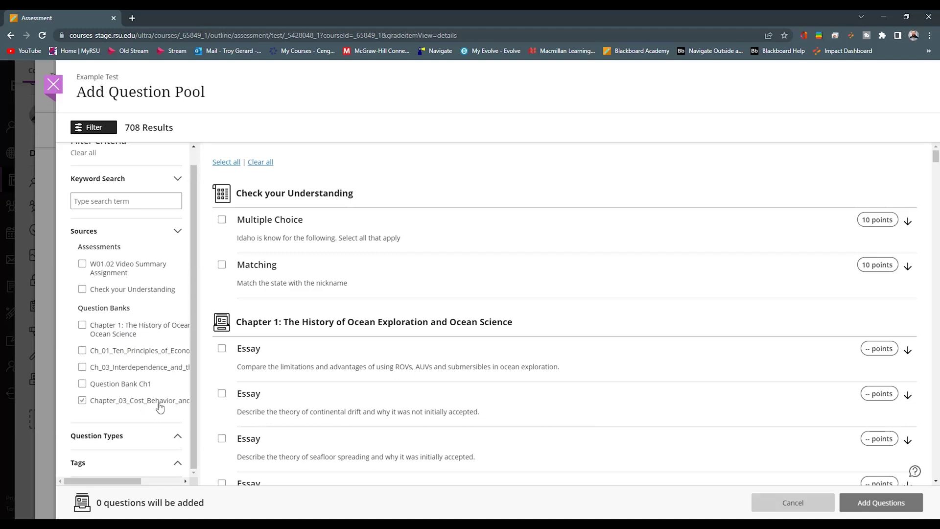
click(82, 401)
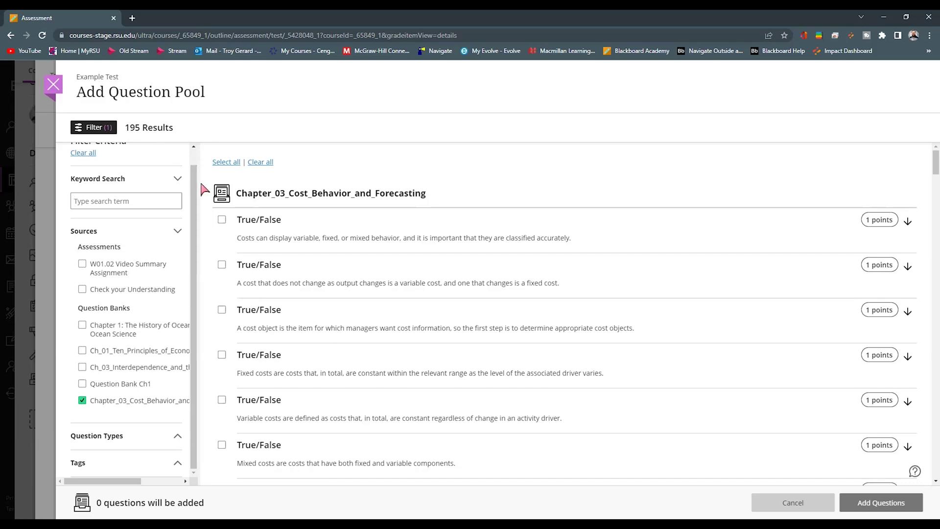
Filter to True/False and Multiple Choice, then add all 151 questions as the pool
click(177, 435)
scroll(162, 416, down, 2)
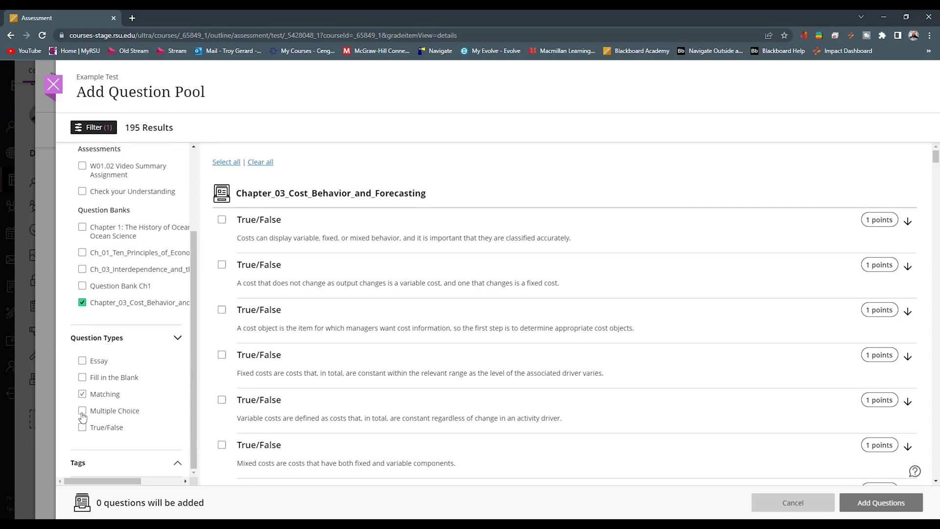
click(82, 427)
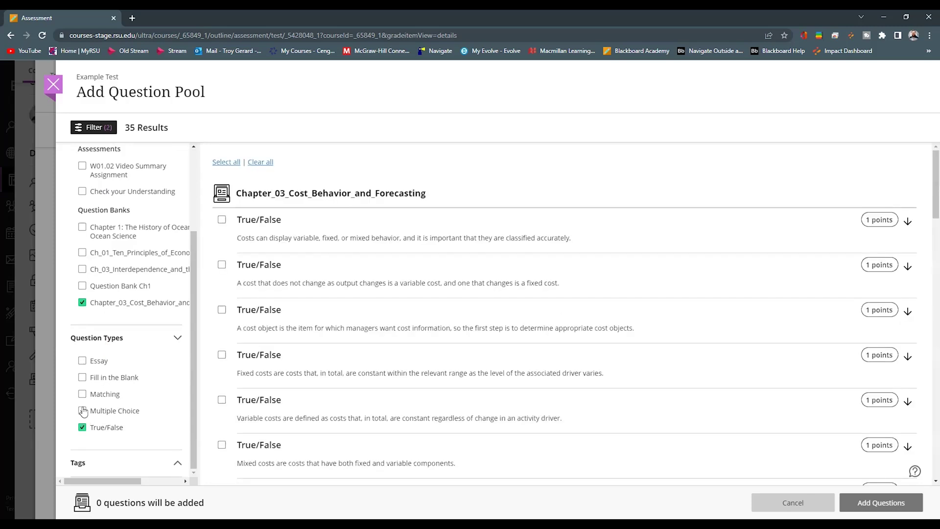
click(82, 411)
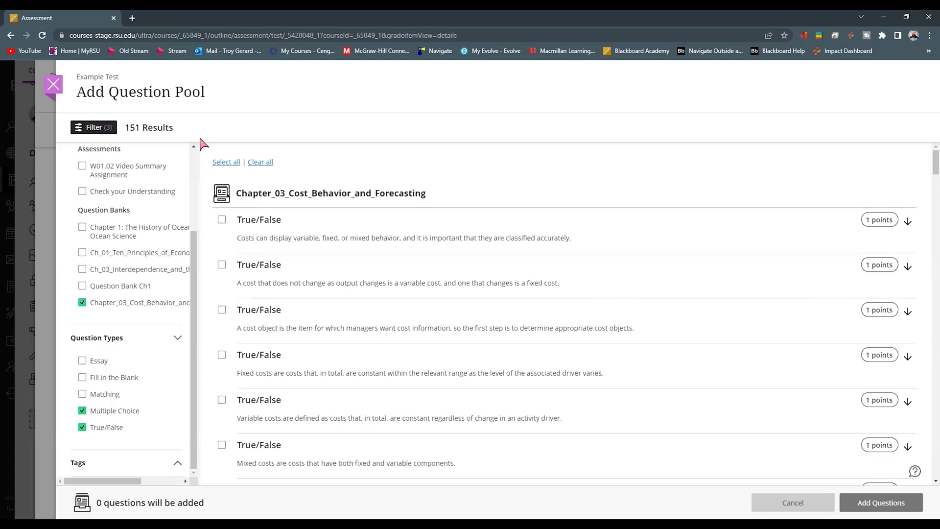
click(226, 162)
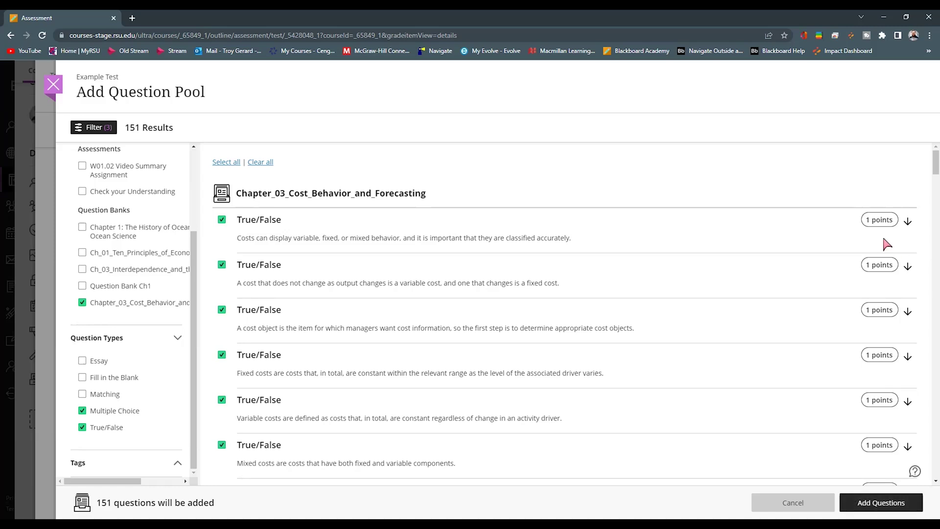
click(855, 505)
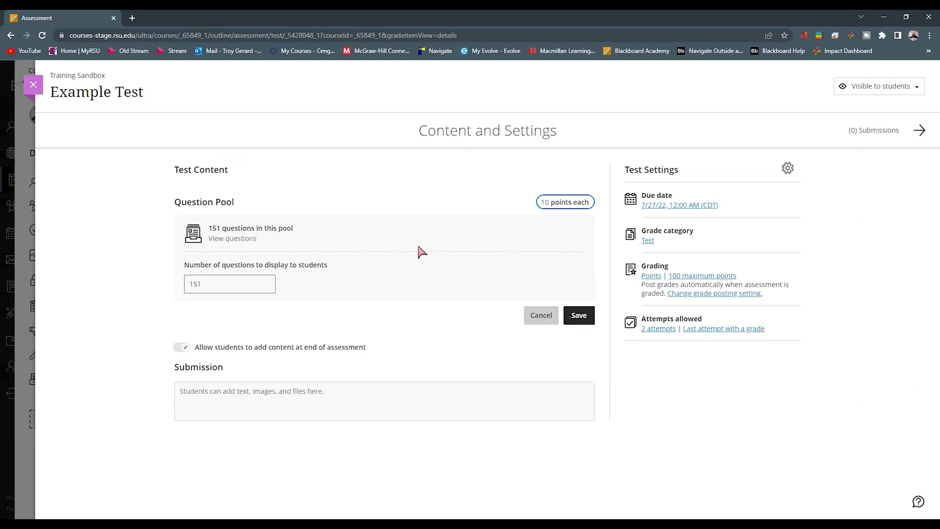
Change the pool's displayed questions from 151 to 15 and save
double_click(548, 205)
double_click(546, 205)
click(207, 284)
drag(207, 285, 185, 294)
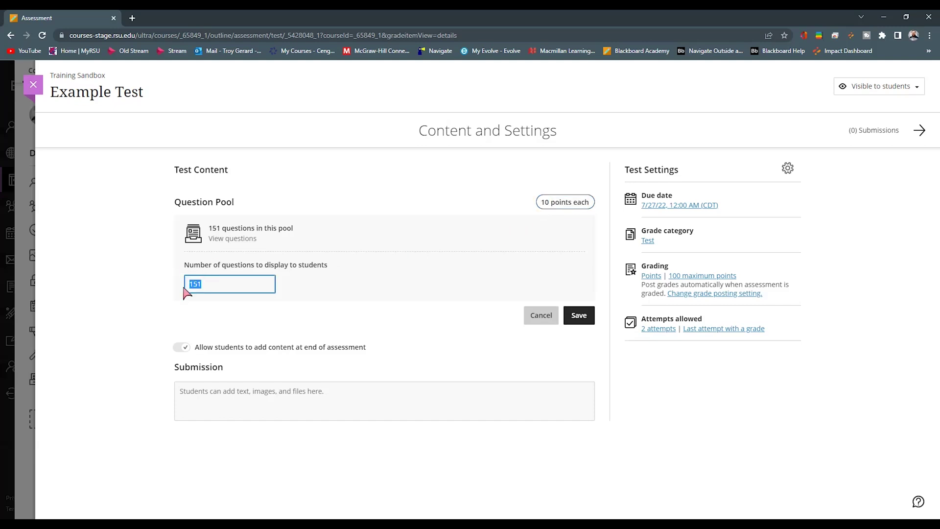
text(15)
click(579, 317)
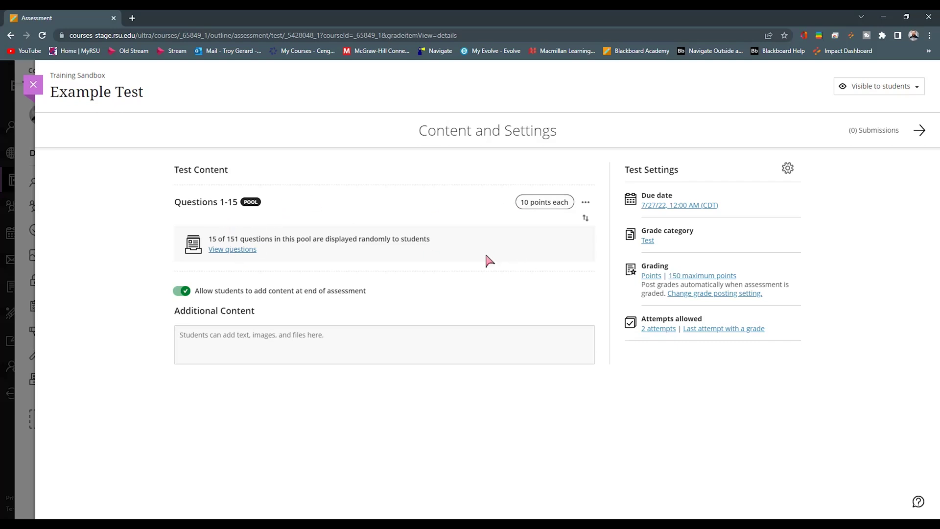
click(250, 251)
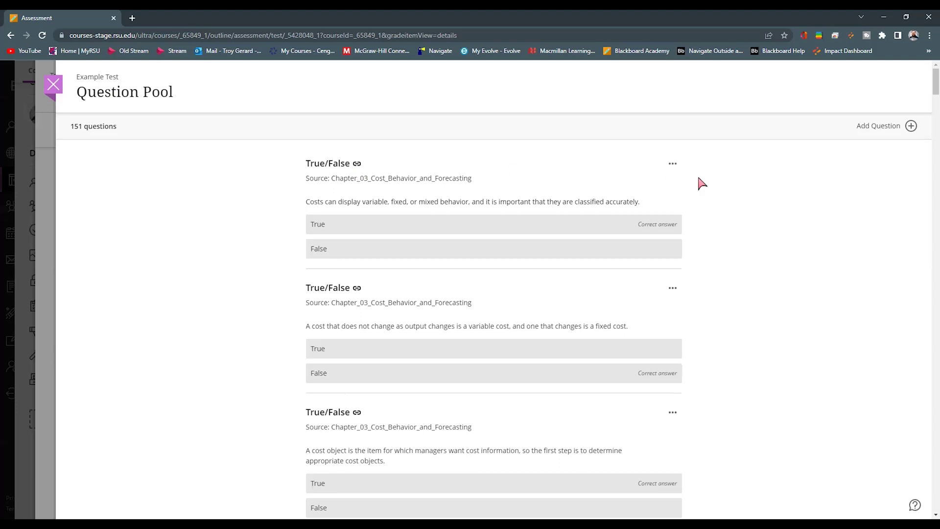
click(672, 165)
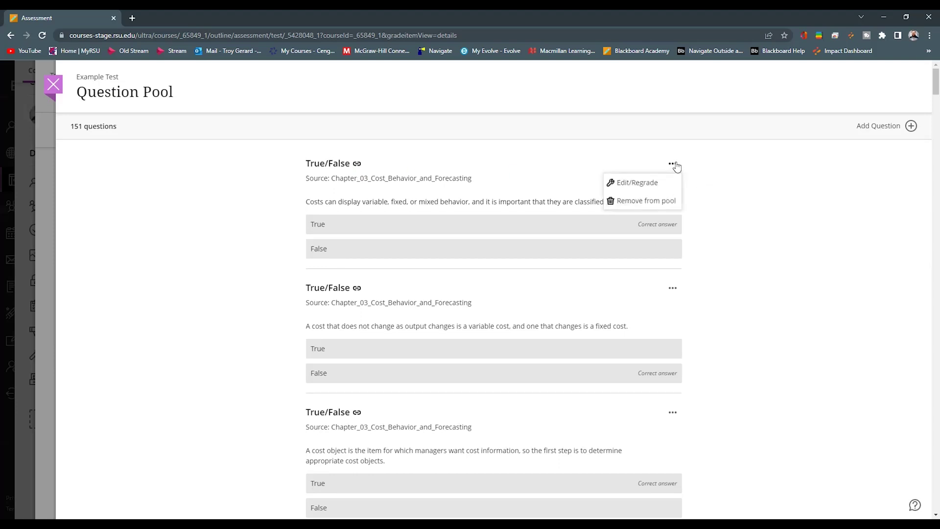
click(650, 184)
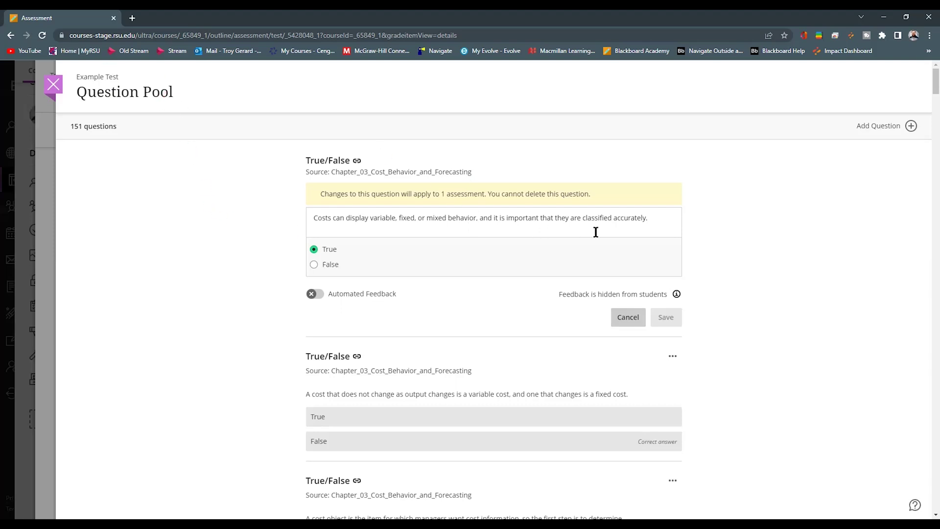
click(664, 226)
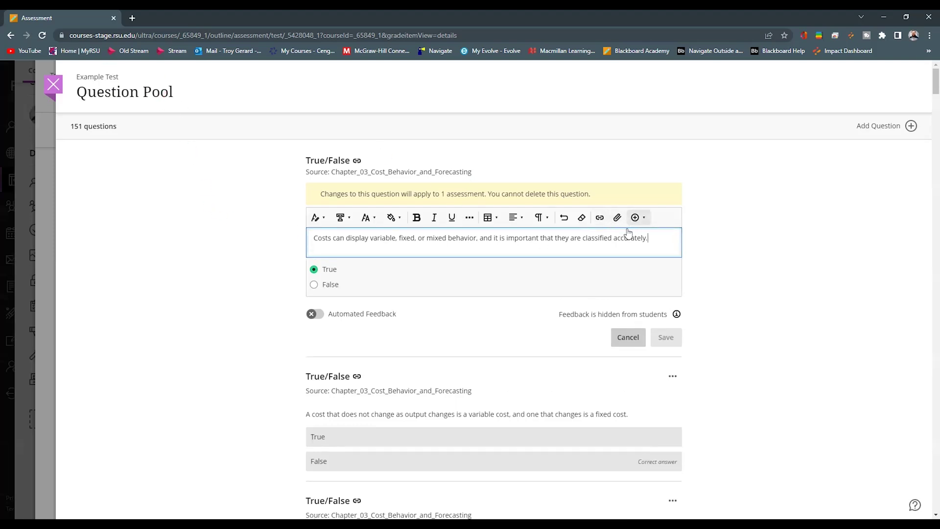
click(53, 85)
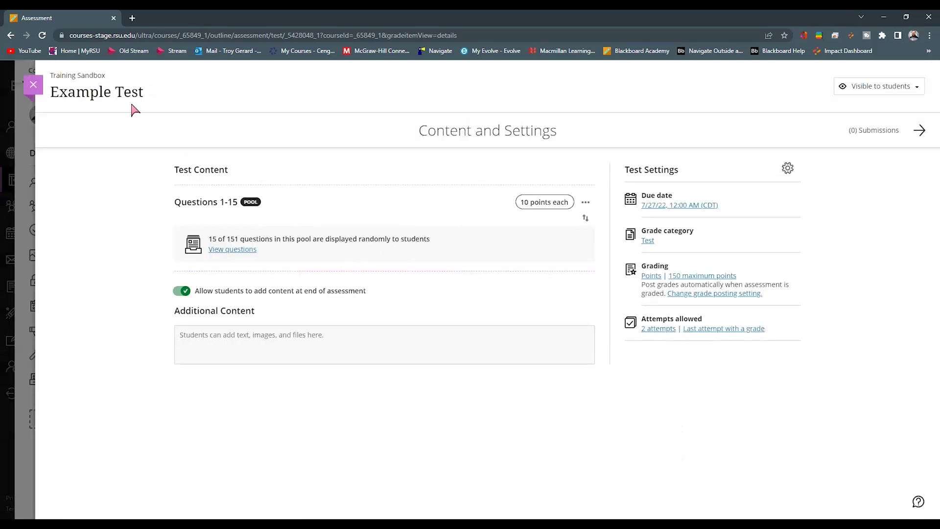
click(33, 84)
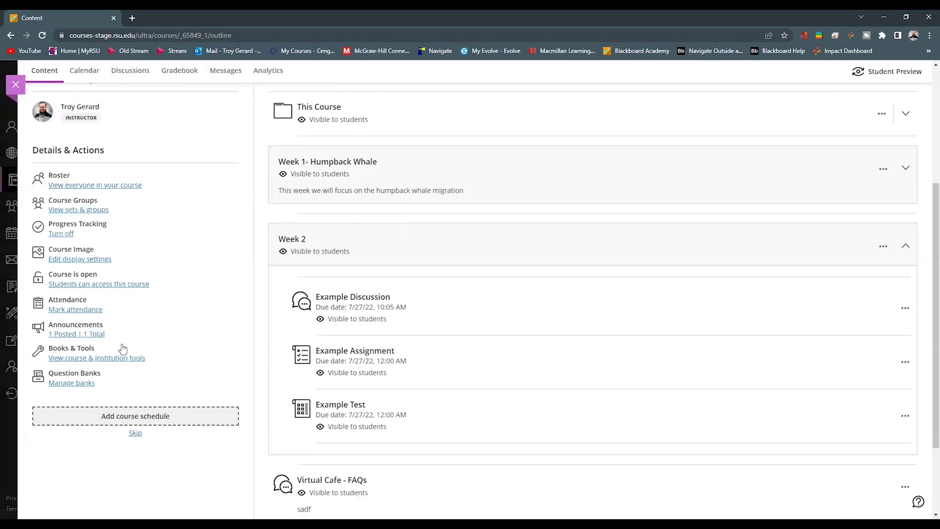
scroll(86, 345, down, 1)
click(81, 339)
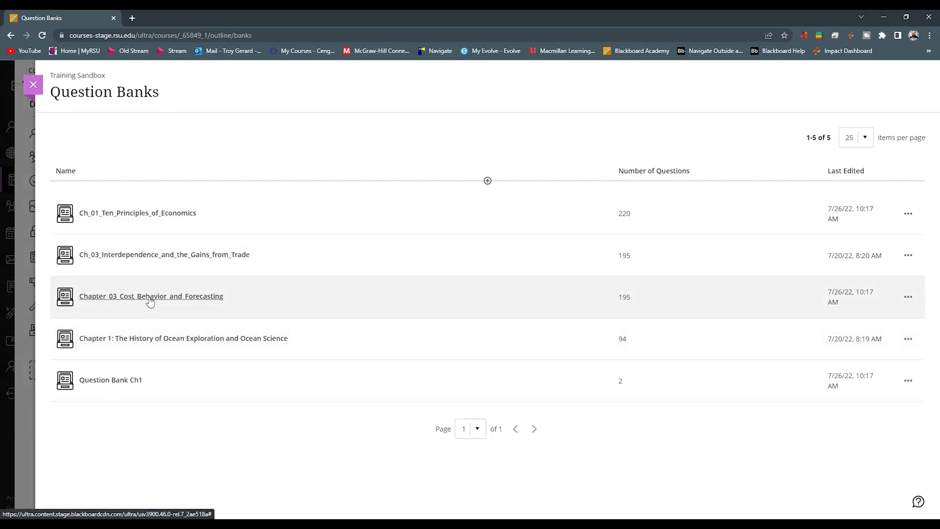
click(150, 297)
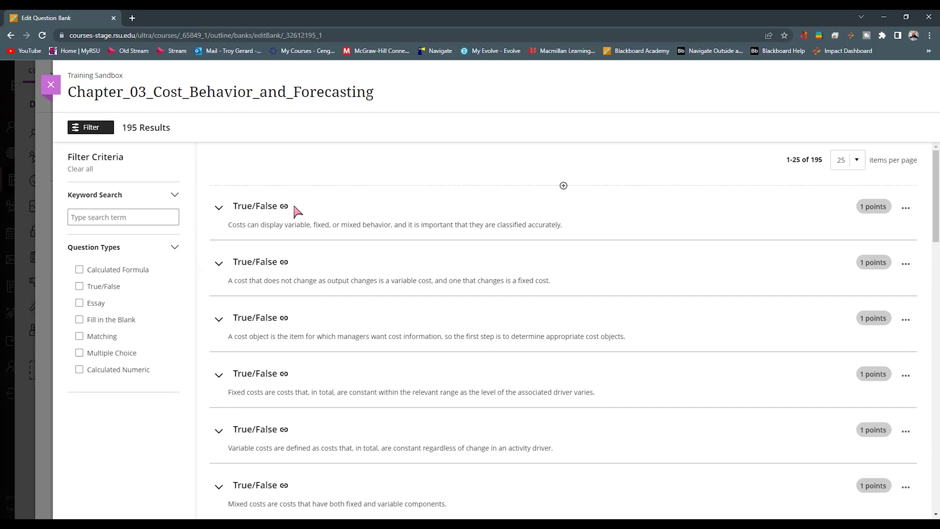
click(906, 207)
click(863, 228)
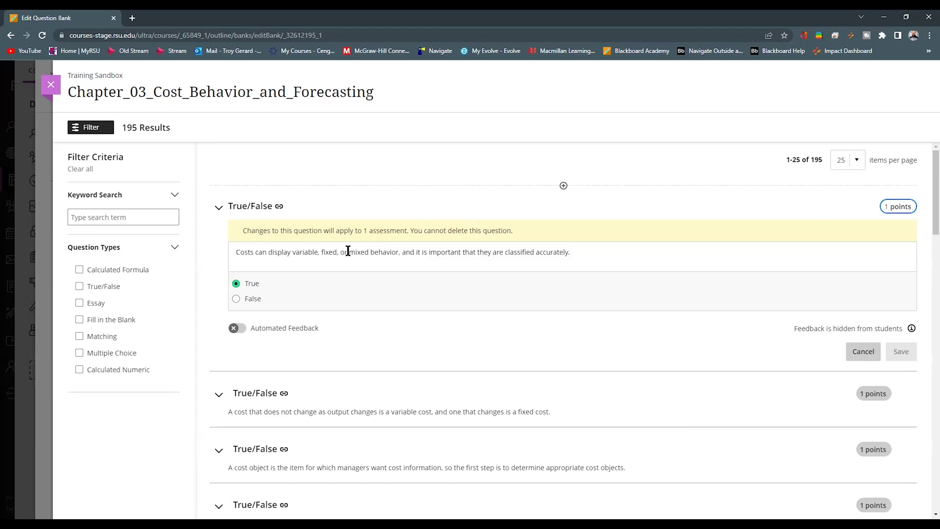
click(624, 256)
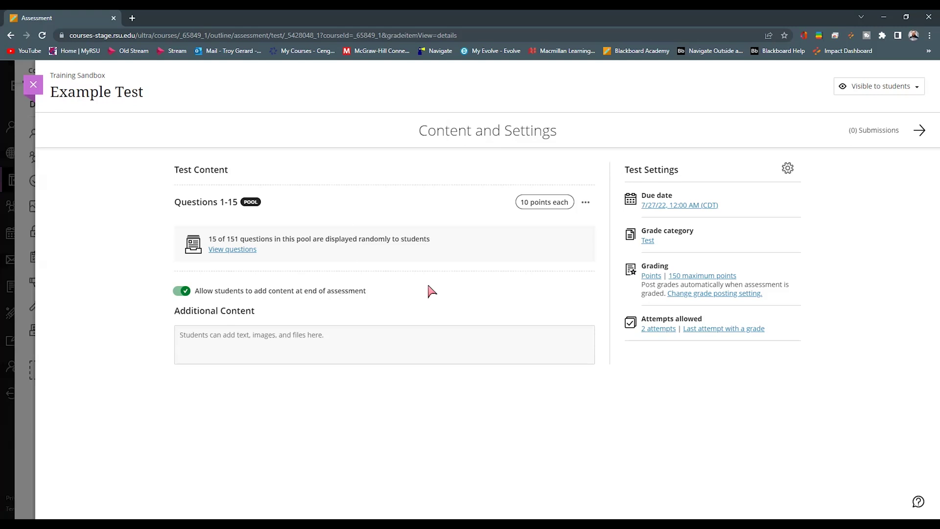
Start another question pool limited to the Chapter_03 bank
mouse_move(381, 274)
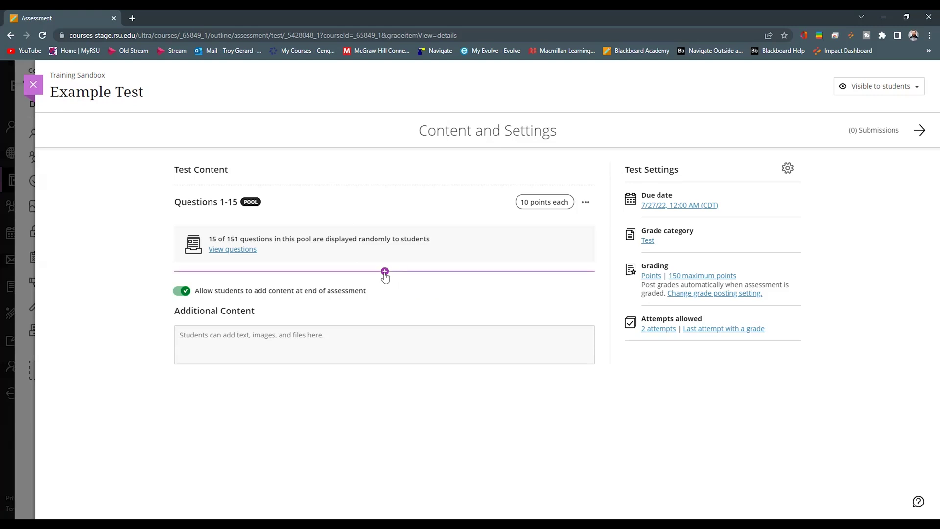
click(385, 272)
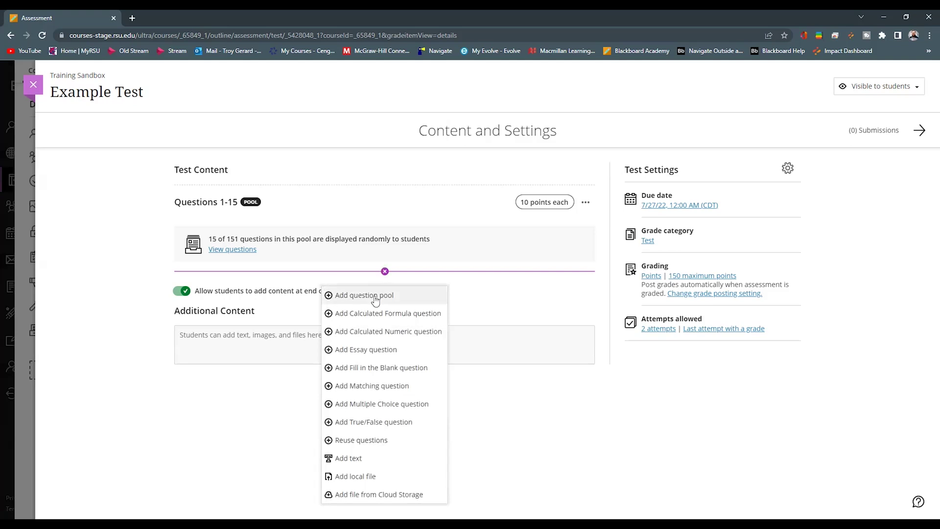
click(375, 296)
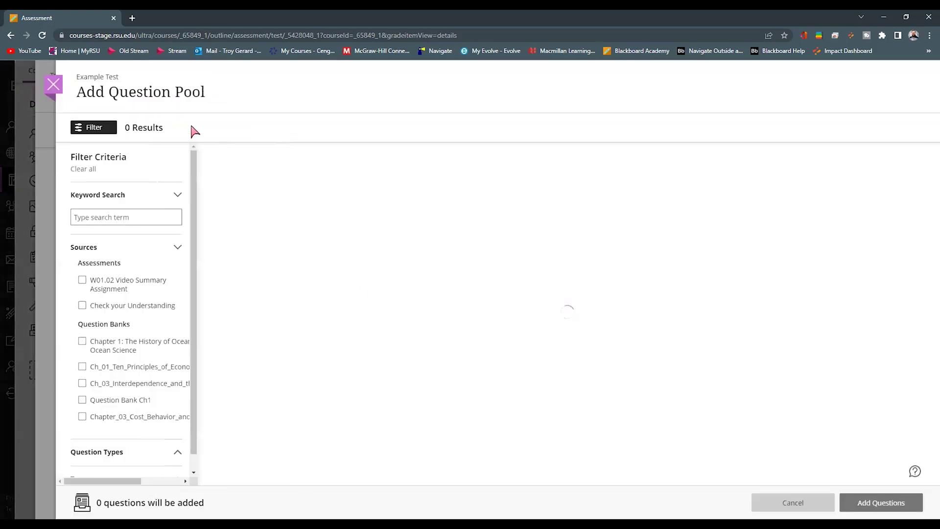
click(147, 341)
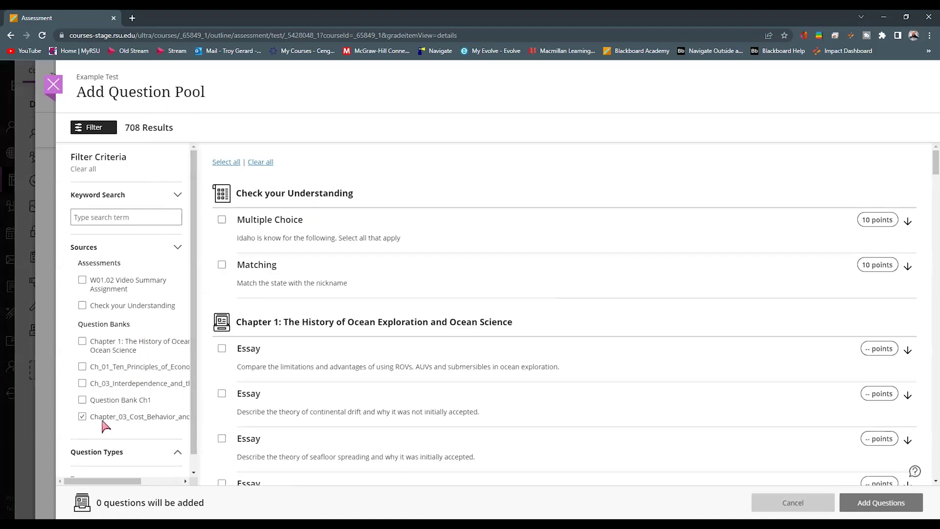
click(82, 416)
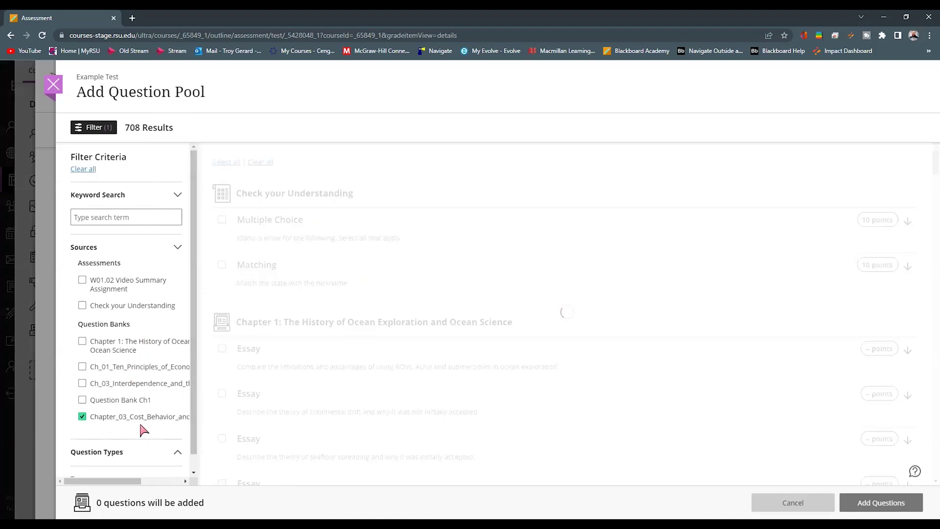
Filter to Essay questions only and add the 14 essays as the pool
scroll(161, 398, down, 1)
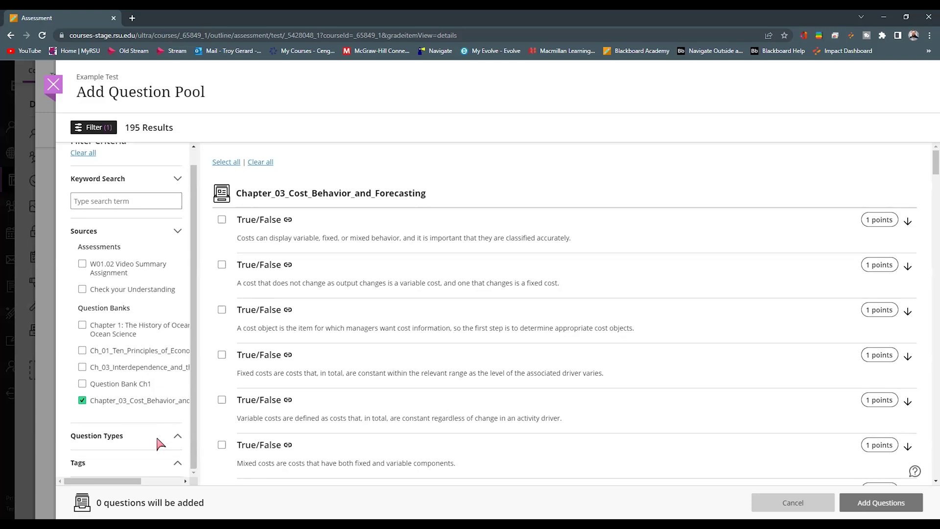
click(175, 435)
scroll(158, 430, down, 3)
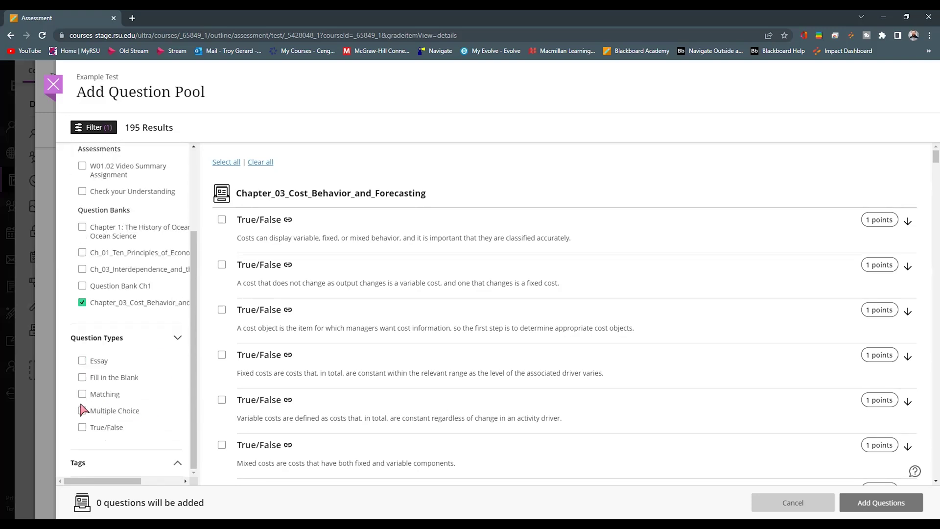
click(82, 362)
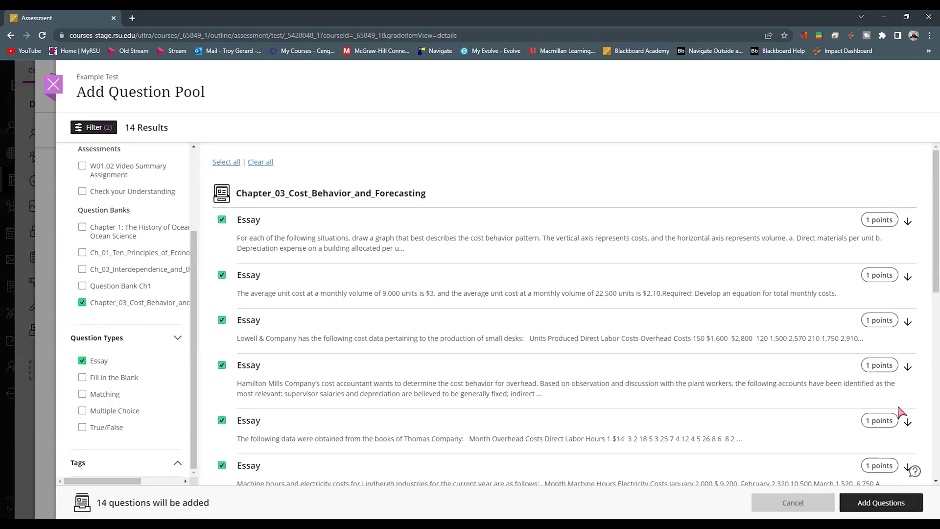
click(875, 507)
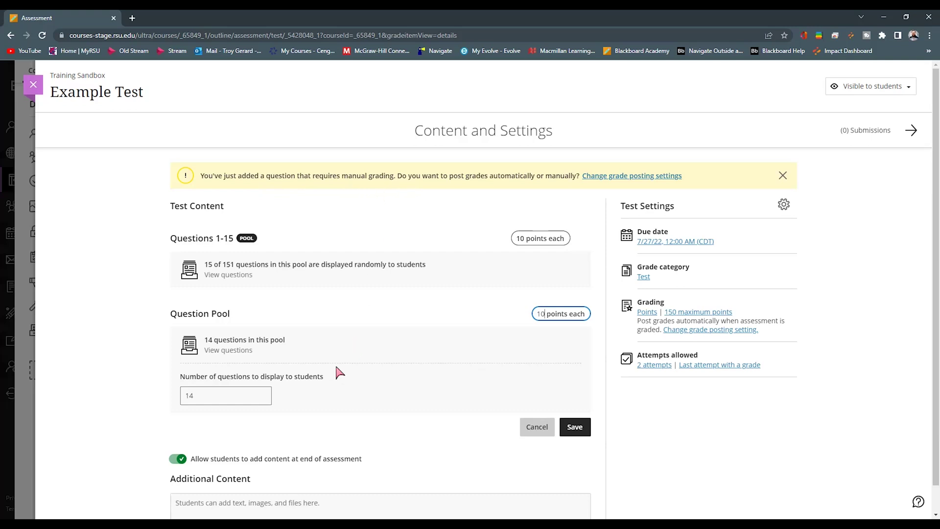
Give the essay pool 15 points per question and 3 displayed questions, then save
double_click(541, 313)
text(15)
click(210, 394)
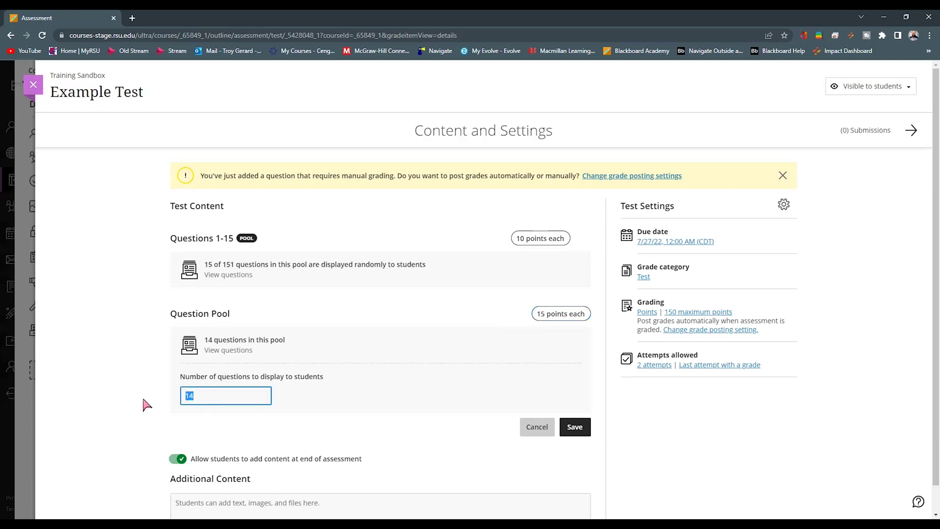
text(3)
click(579, 431)
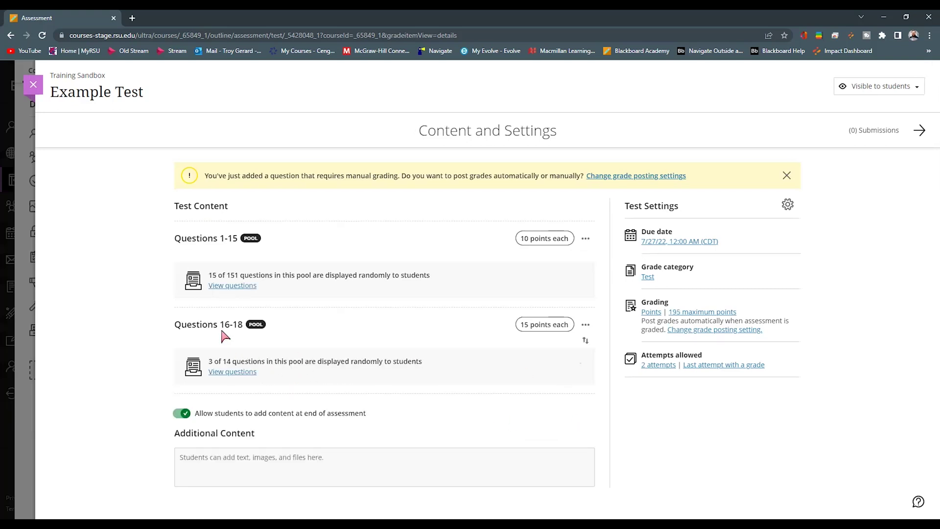